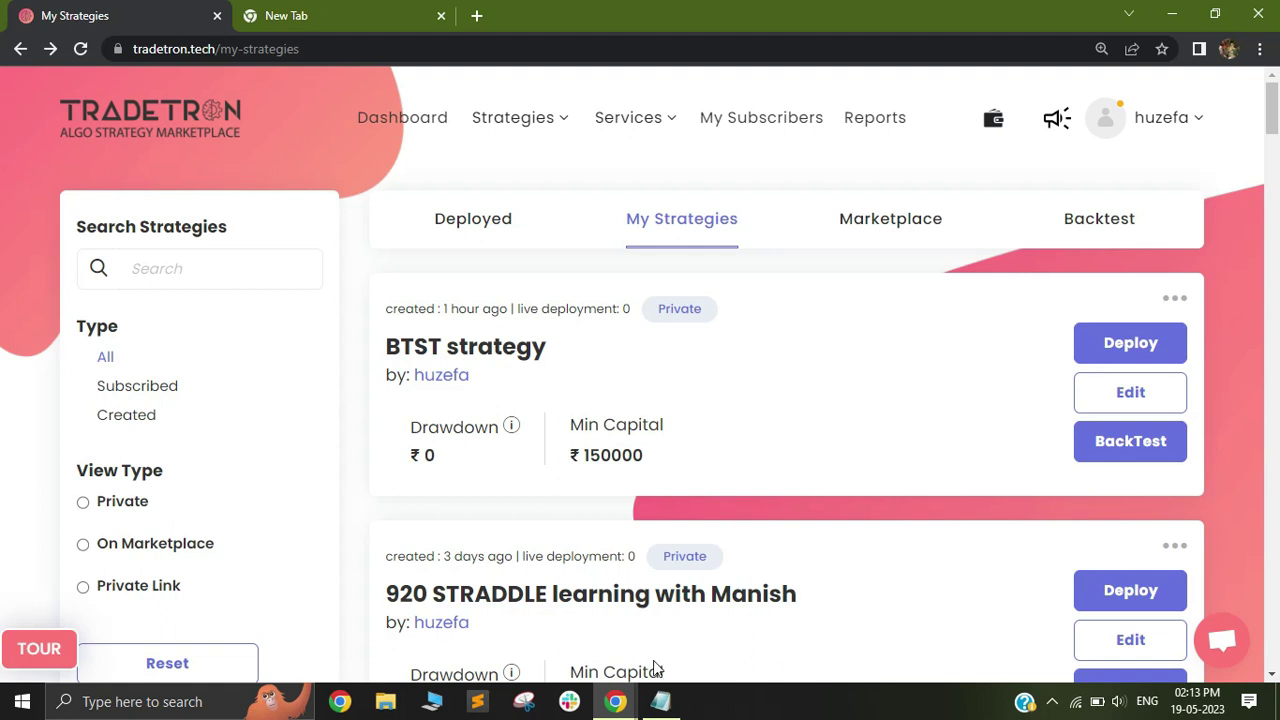
Step: Review the strategy notes: Buy Today Sell Tomo, Sell Today Buy Tomo, 325PM entry, next-day 920AM exit
click(660, 701)
click(550, 364)
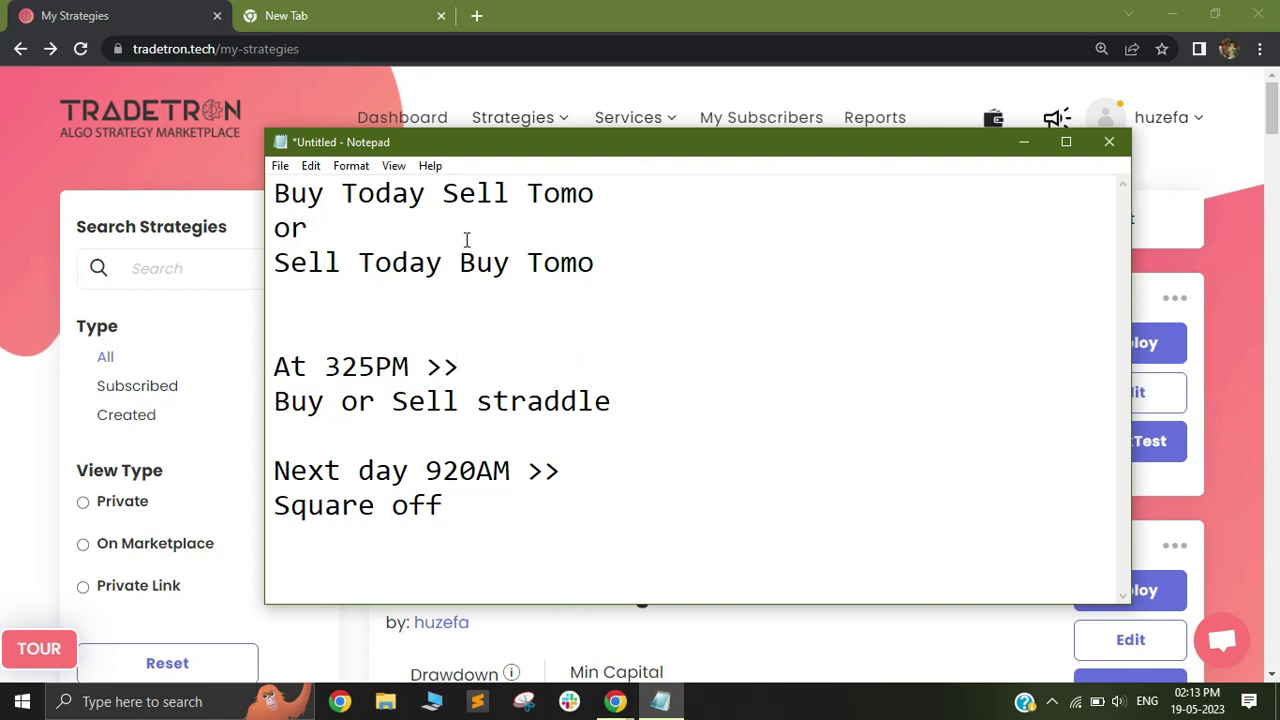
drag(274, 193, 585, 195)
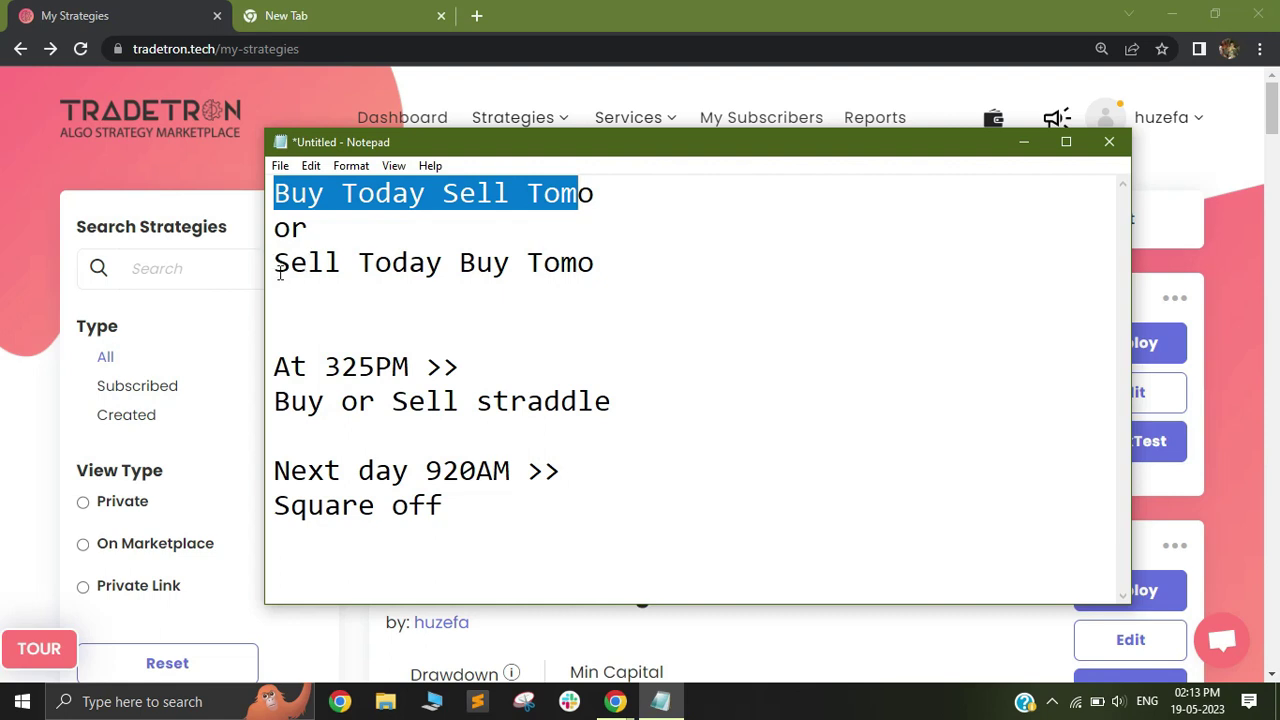
drag(276, 264, 580, 263)
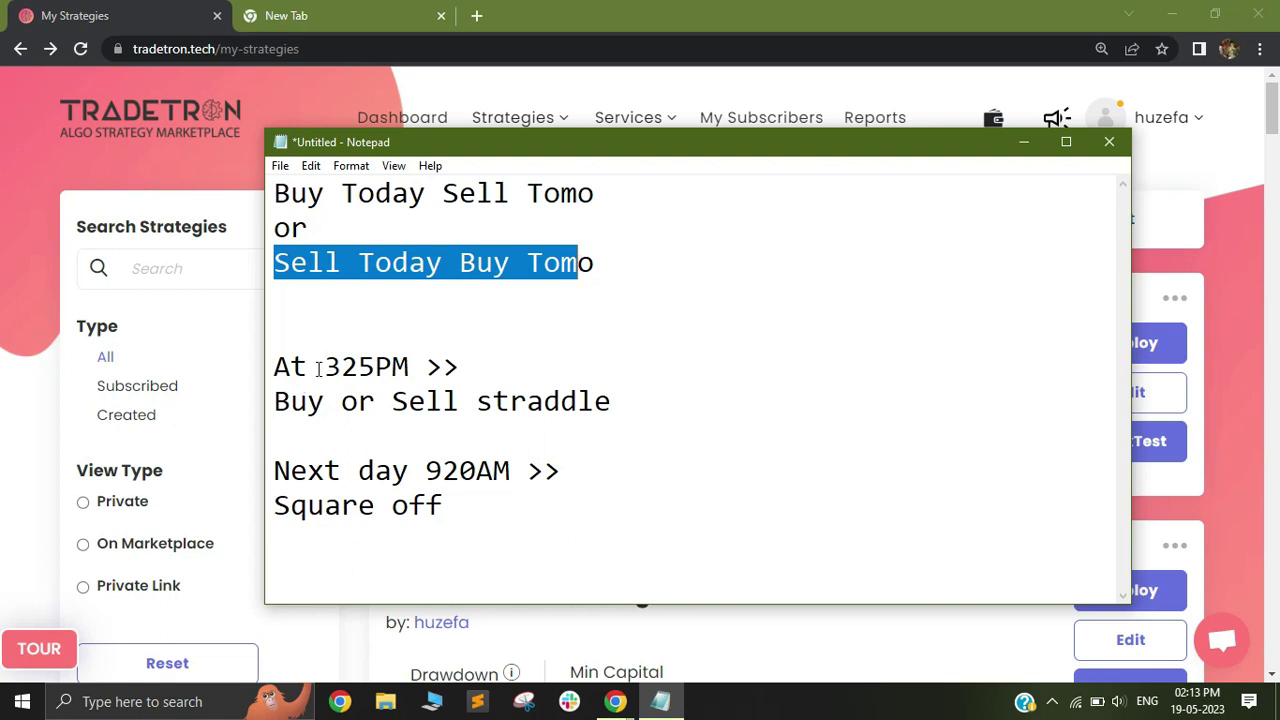
drag(310, 368, 458, 368)
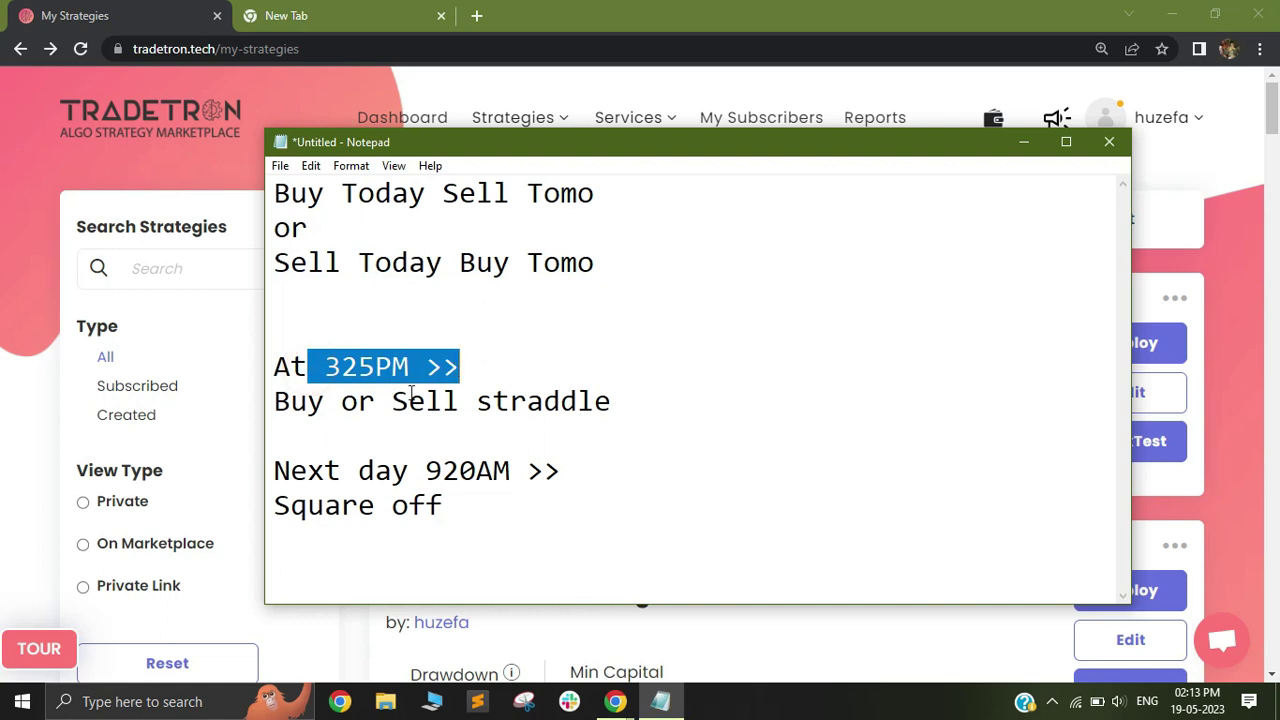
drag(289, 470, 527, 471)
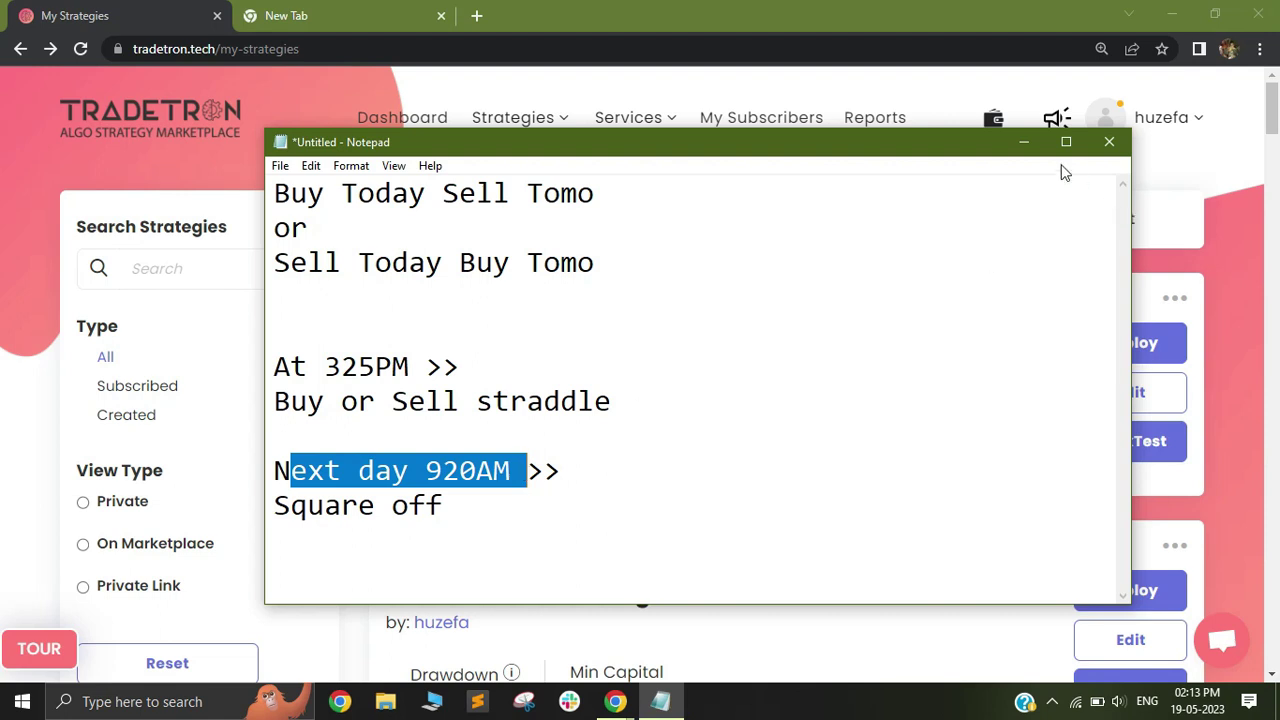
click(1029, 144)
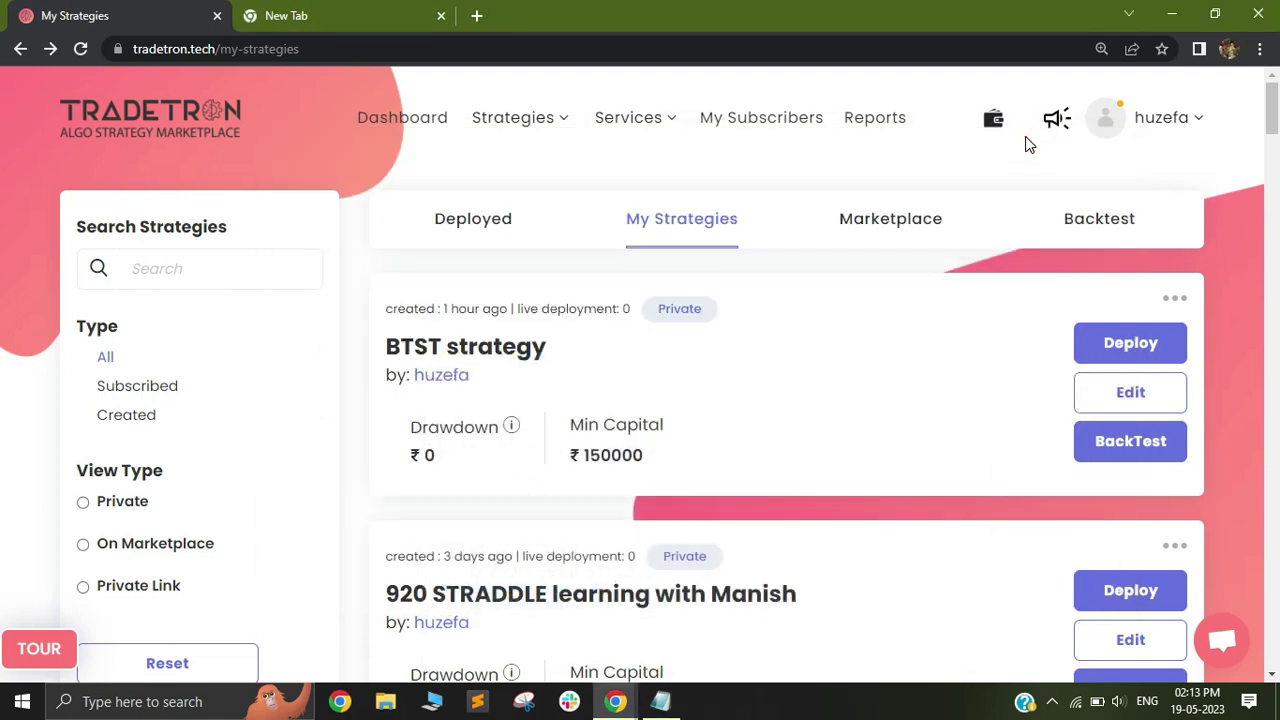
Step: Open the BTST strategy for editing and look through Set №1 and Set №2
click(1128, 400)
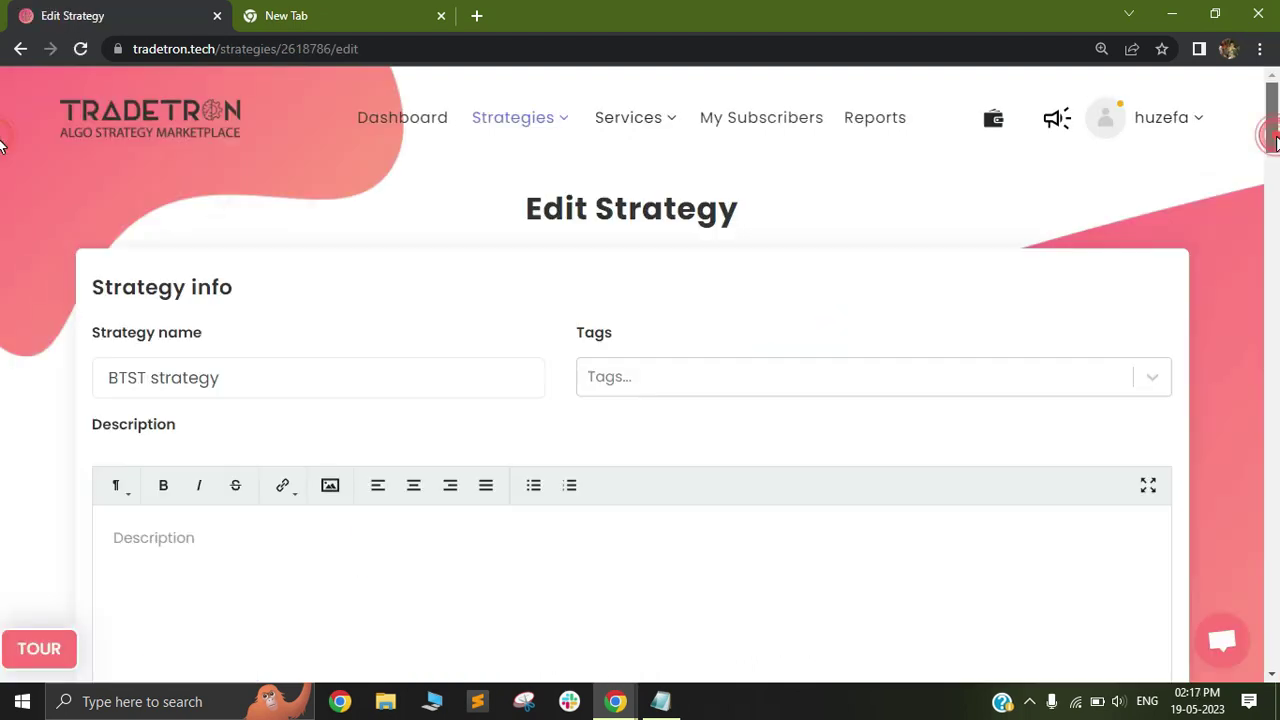
scroll(3, 200, down, 7)
scroll(316, 328, down, 1)
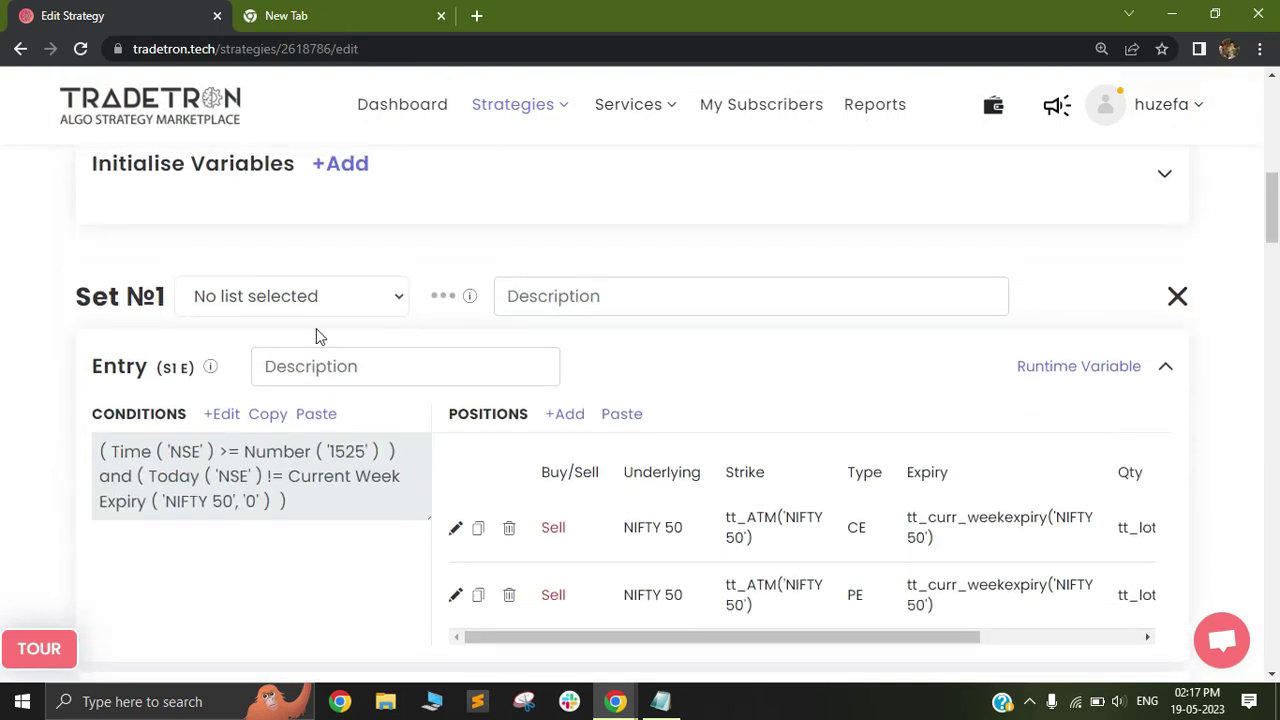
drag(72, 296, 168, 297)
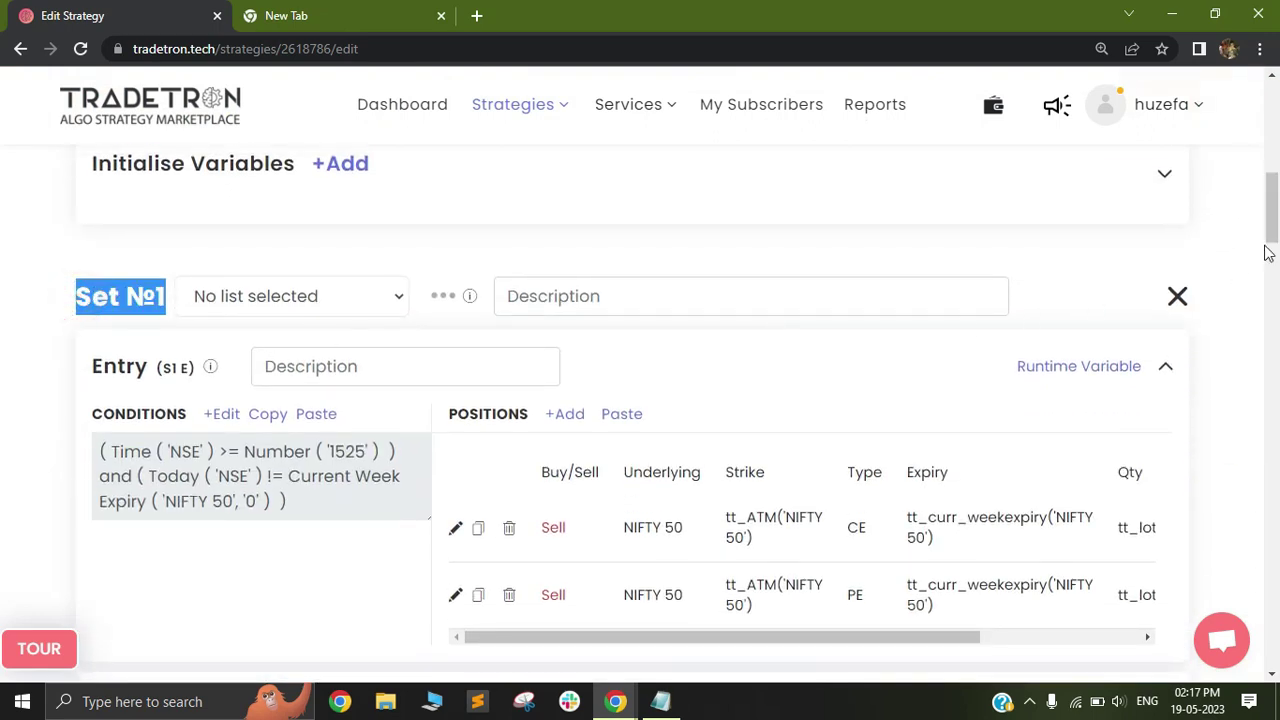
scroll(75, 344, down, 8)
drag(76, 389, 178, 402)
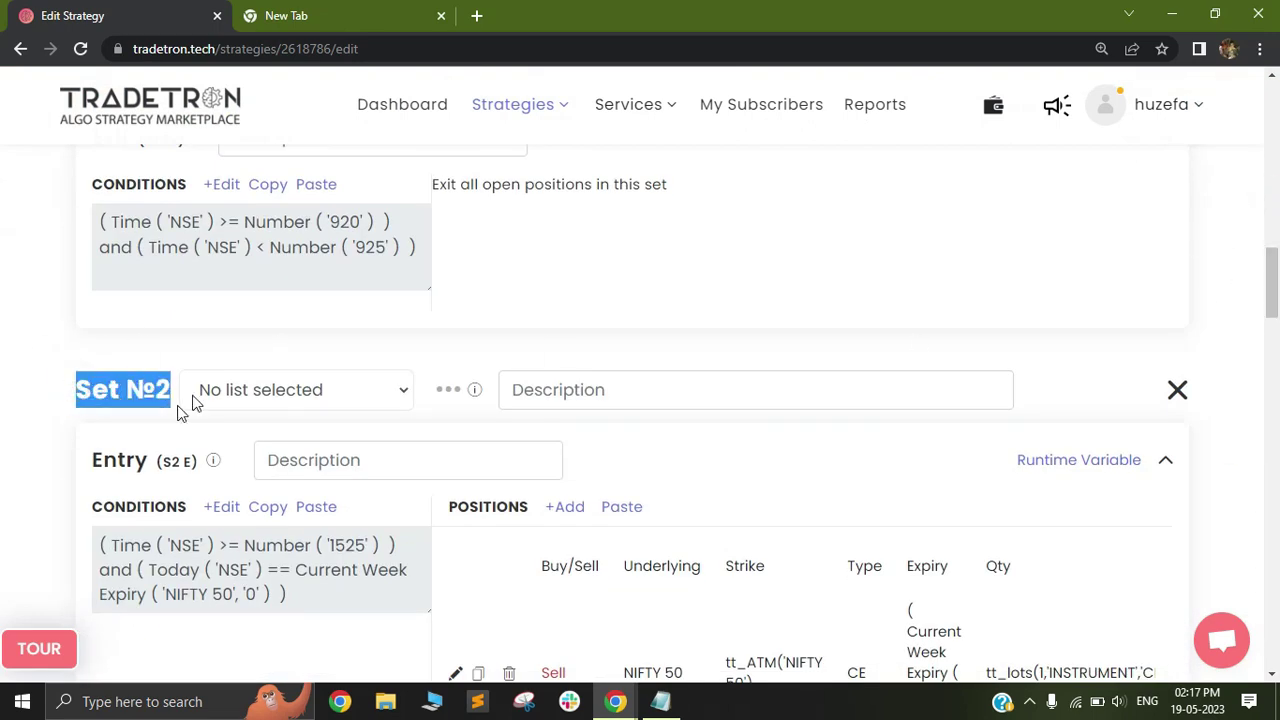
scroll(4, 320, down, 5)
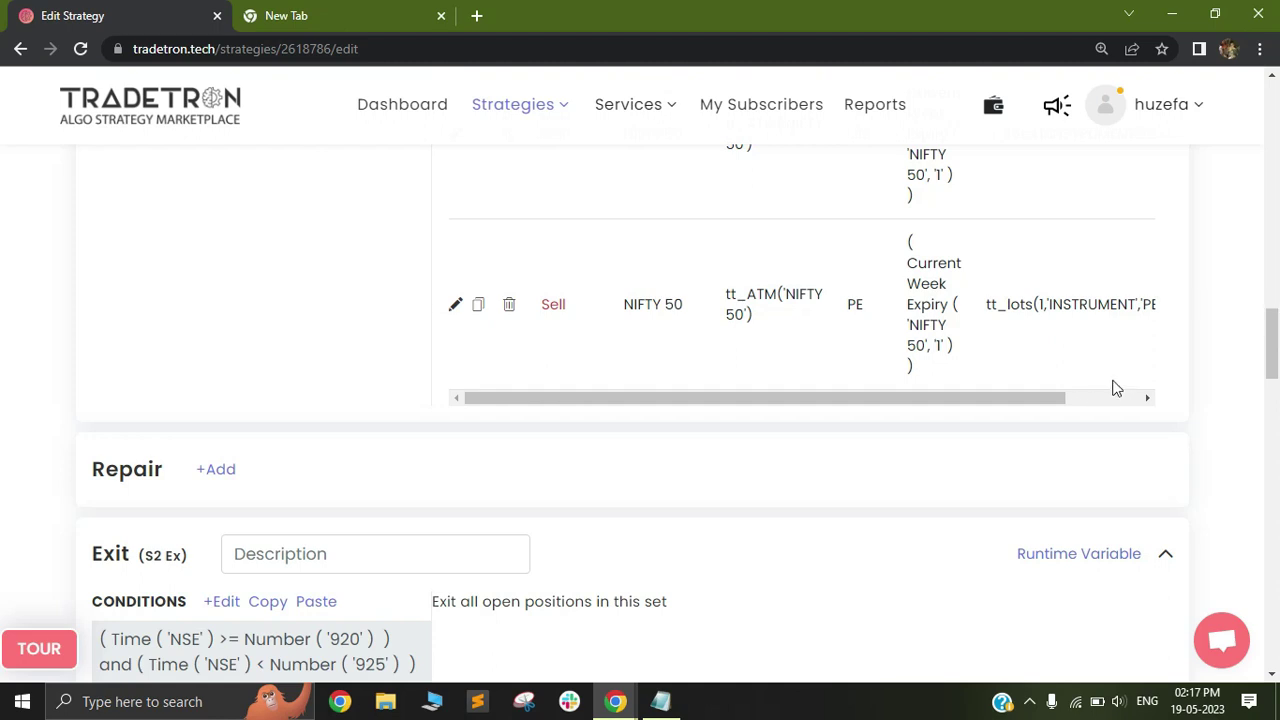
Step: Scroll back up, highlighting the Set 2 Entry and then Set 1 Entry headings
scroll(1270, 330, up, 2)
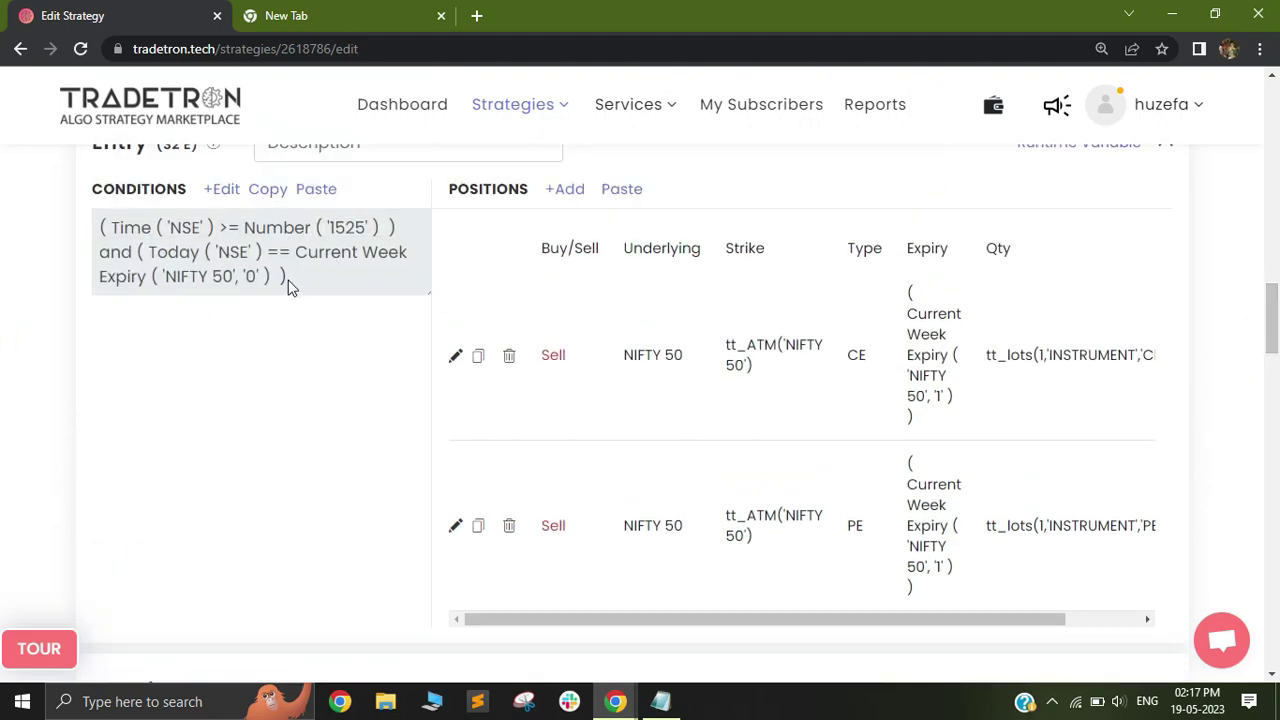
scroll(5, 314, up, 1)
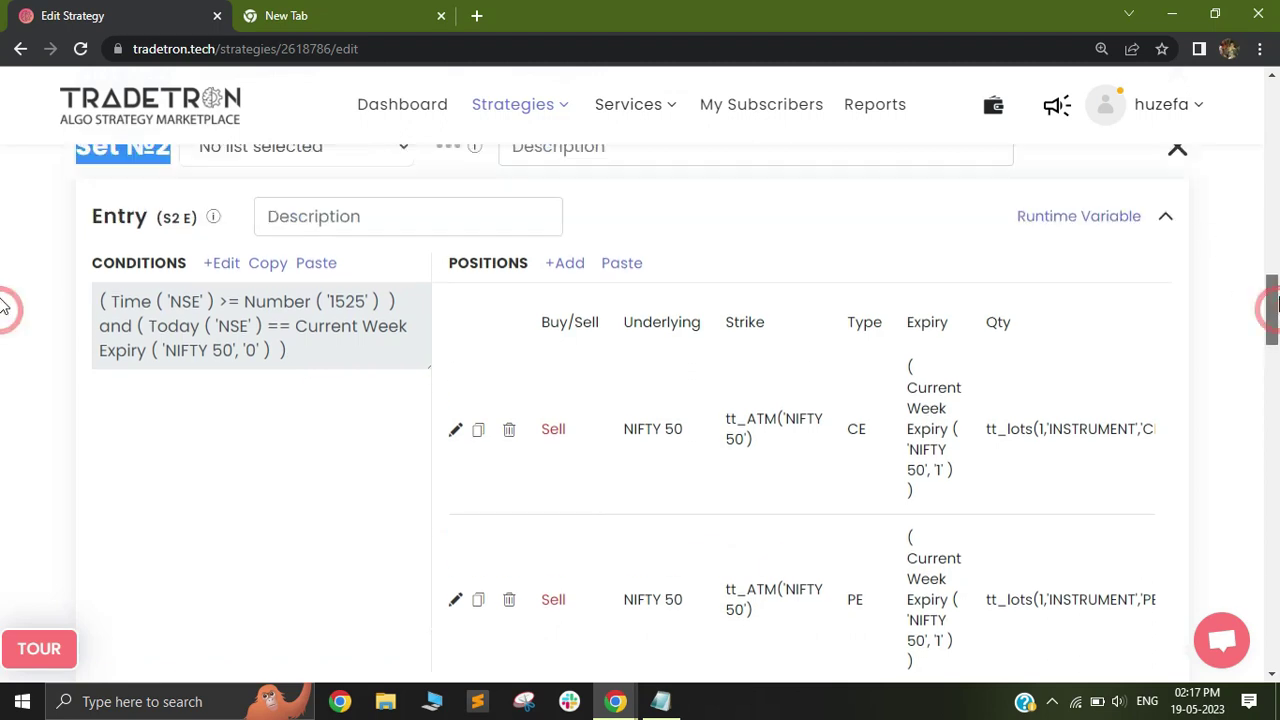
double_click(130, 240)
click(130, 240)
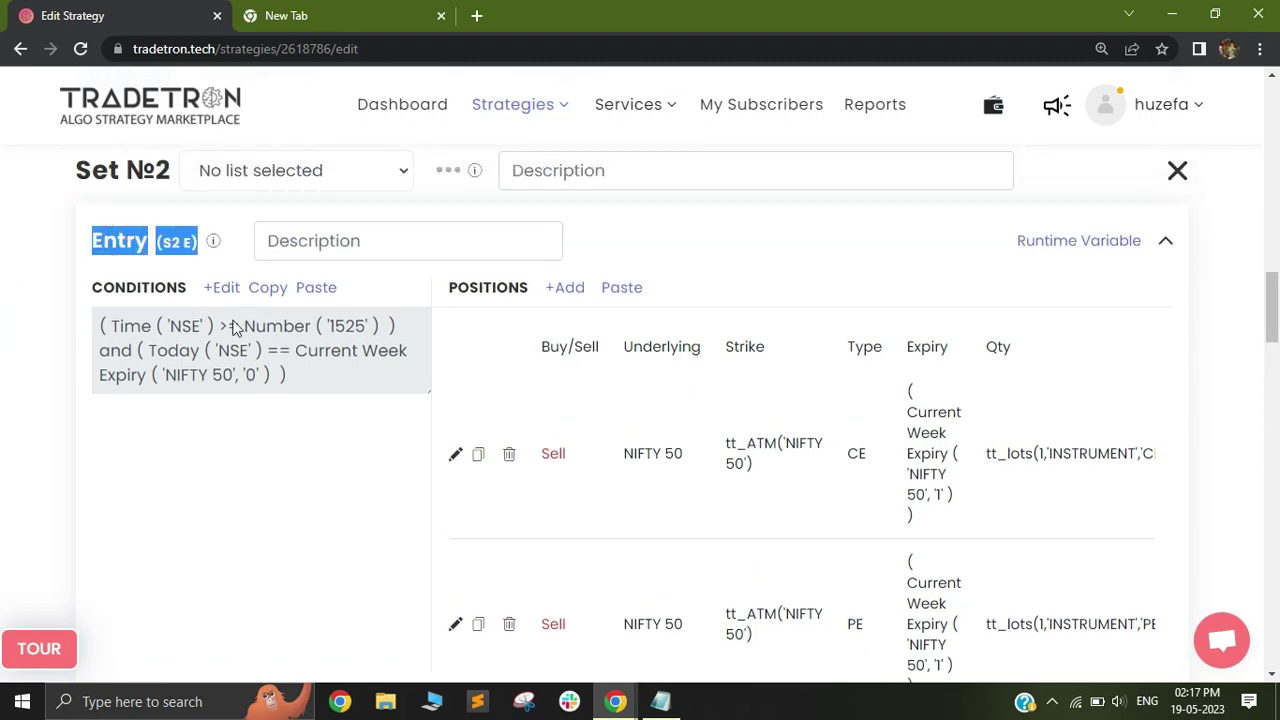
scroll(5, 310, up, 7)
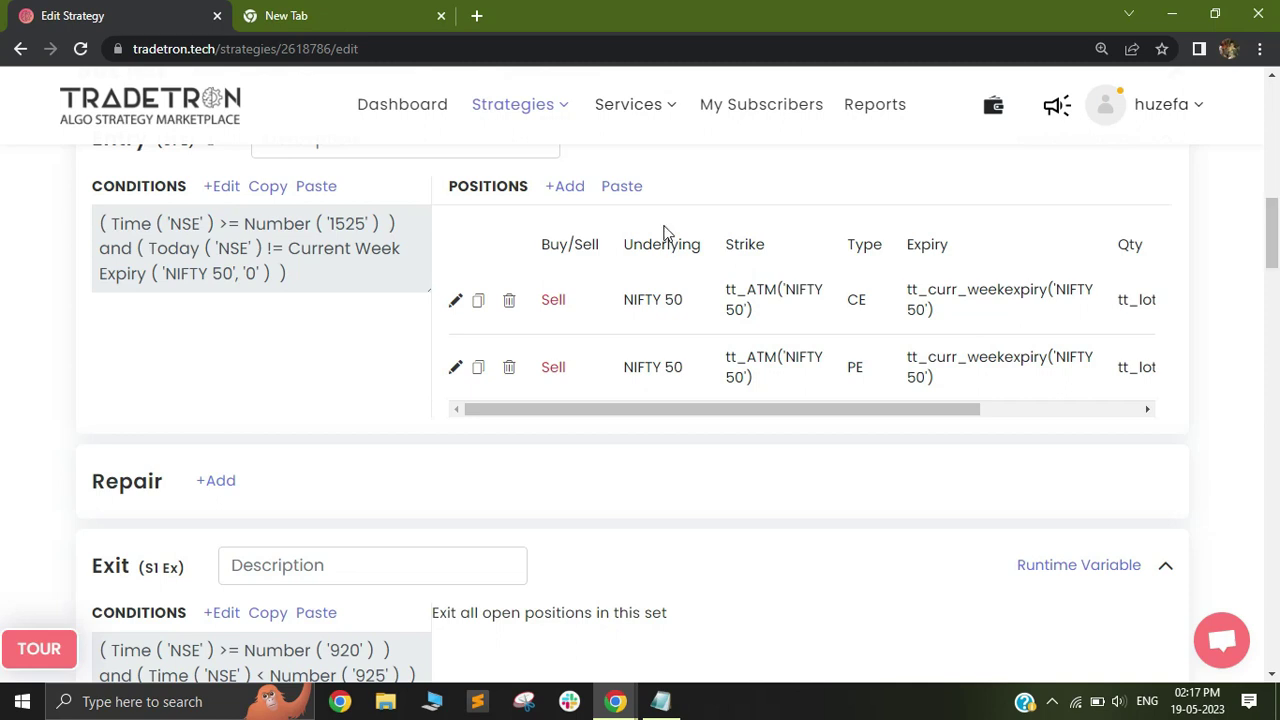
scroll(187, 250, up, 1)
double_click(119, 234)
click(119, 234)
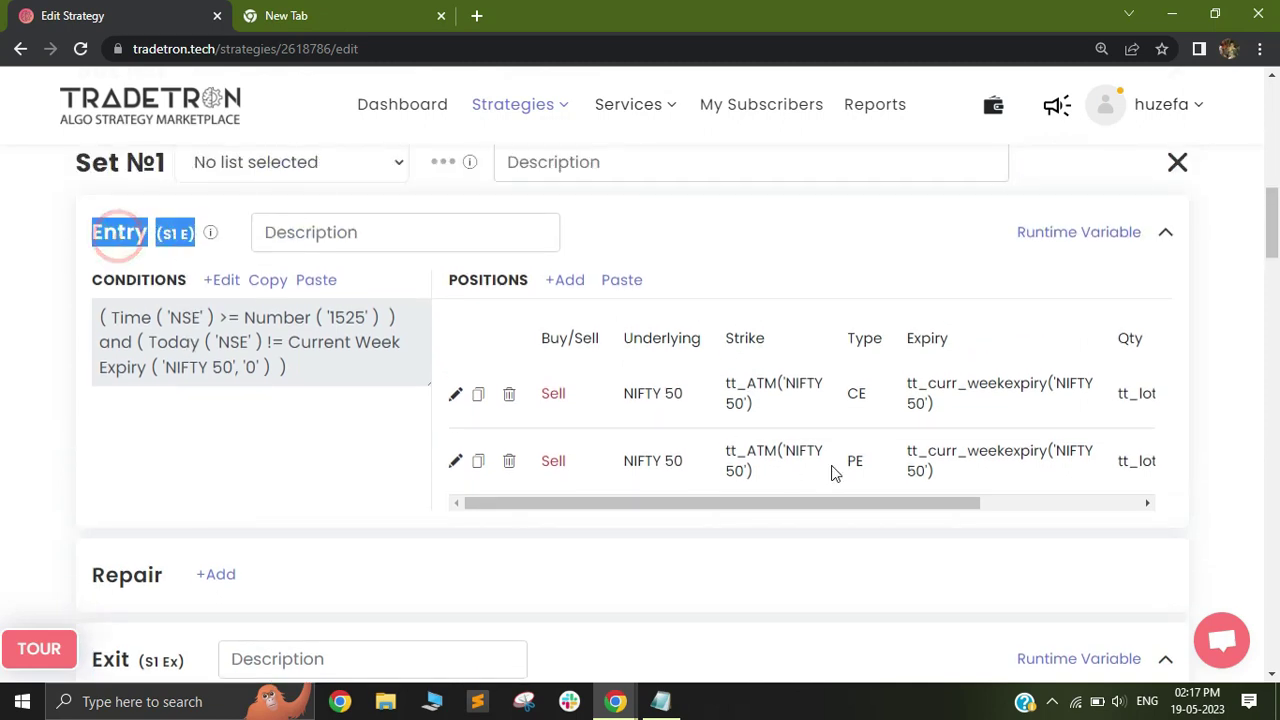
Step: Review Set 1's entry conditions and its ATM NIFTY 50 Call and Put sell legs, leaving them unchanged
click(220, 281)
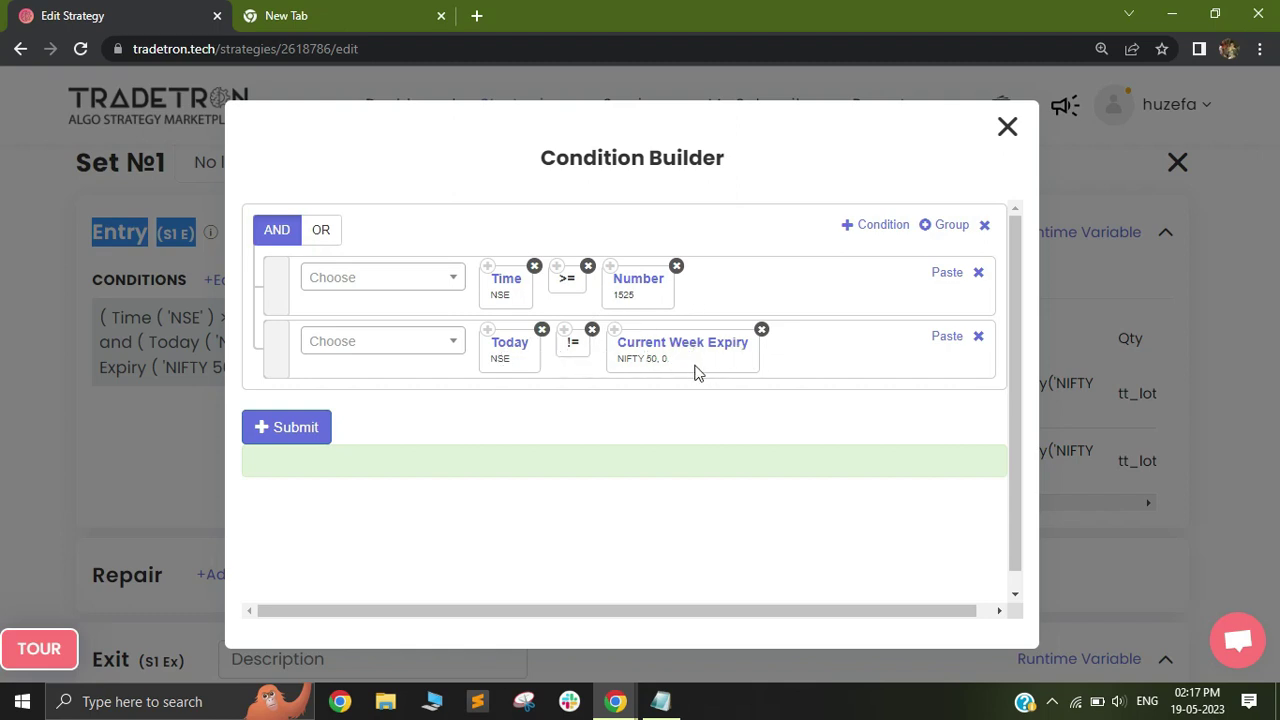
click(1006, 128)
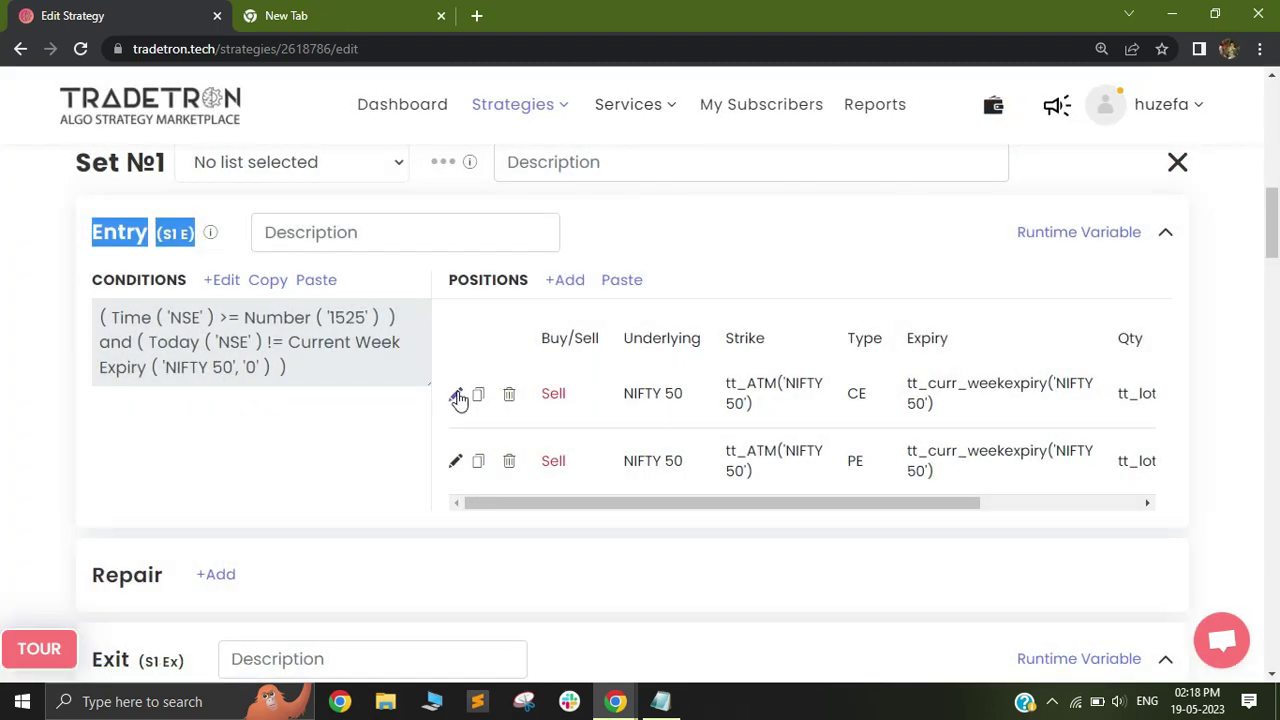
click(456, 394)
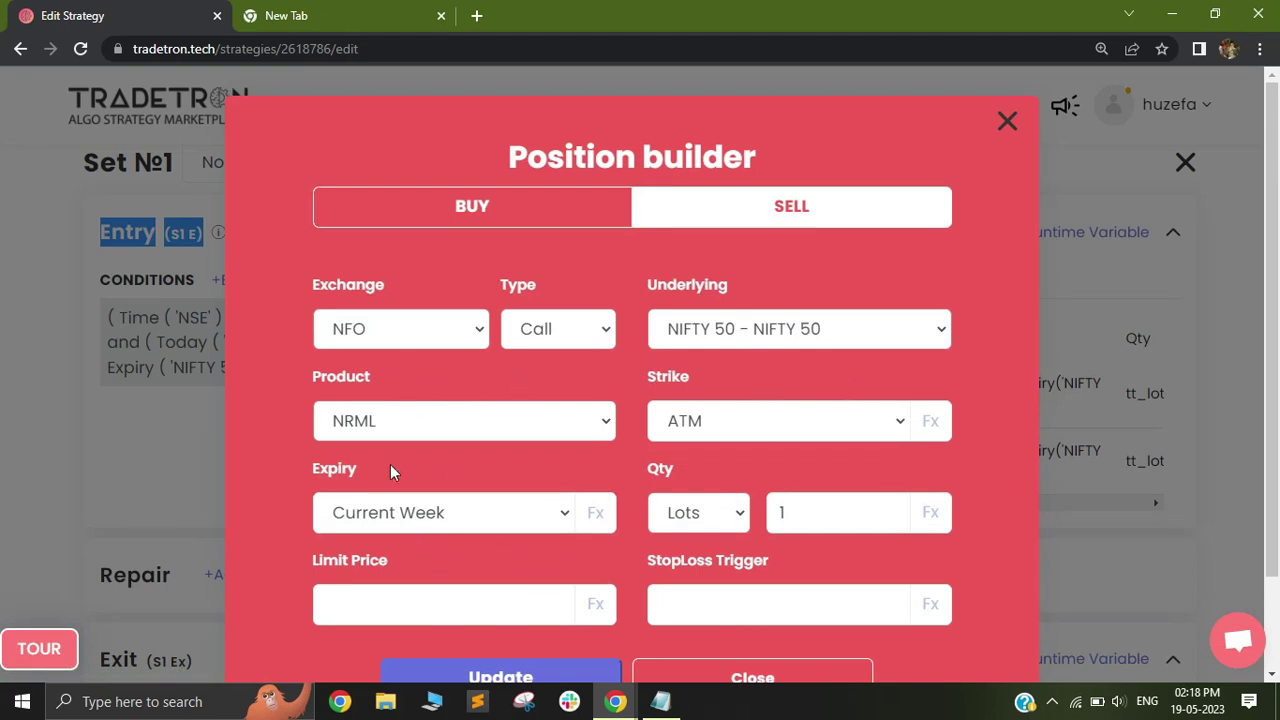
click(777, 679)
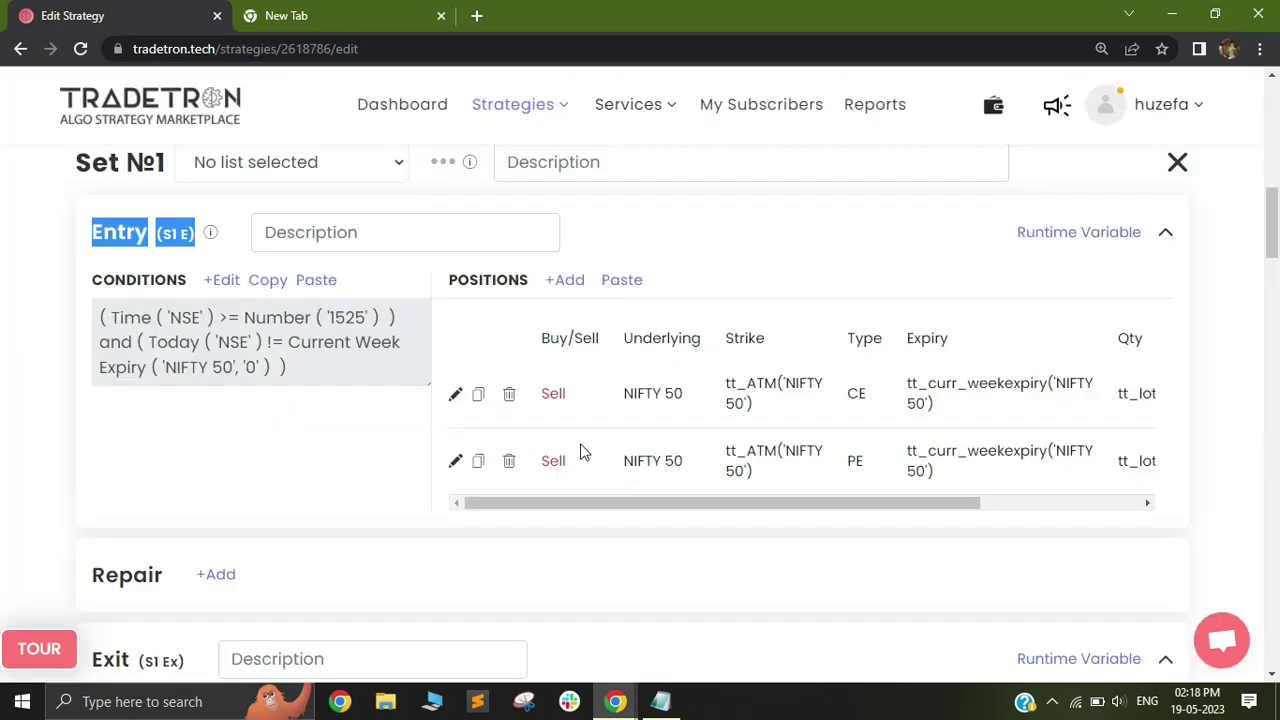
click(456, 462)
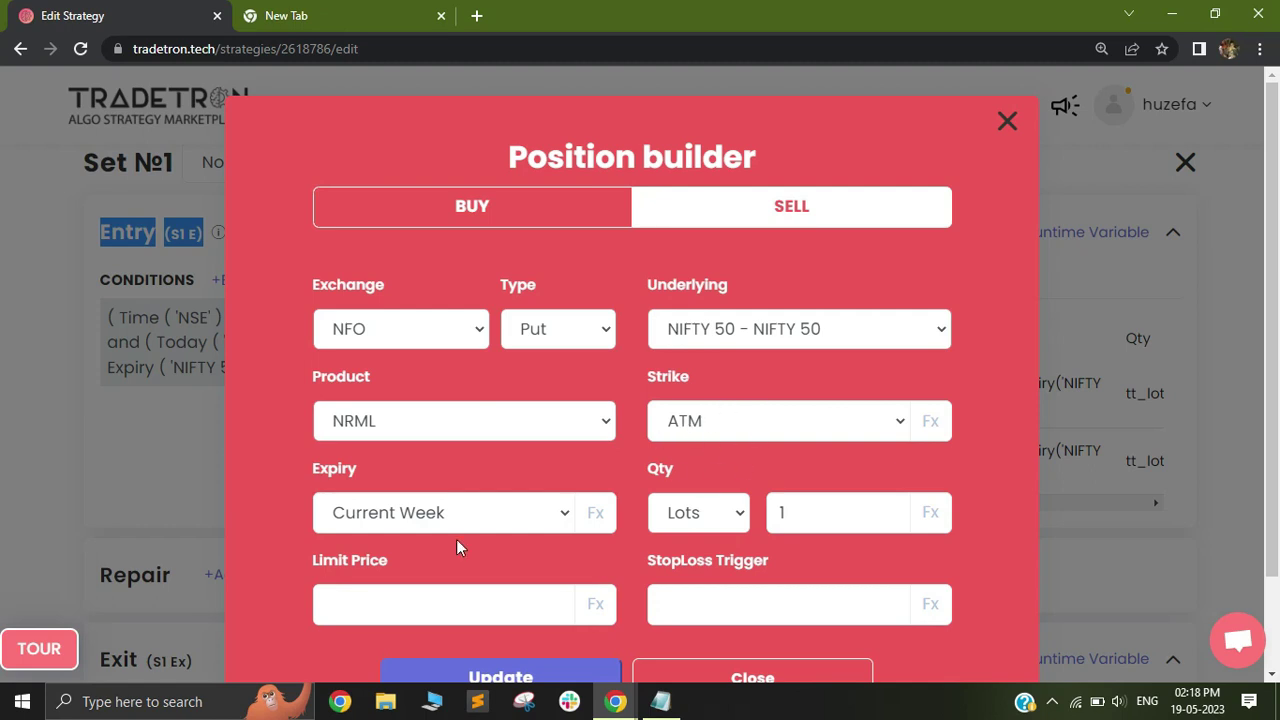
click(820, 677)
scroll(3, 219, down, 3)
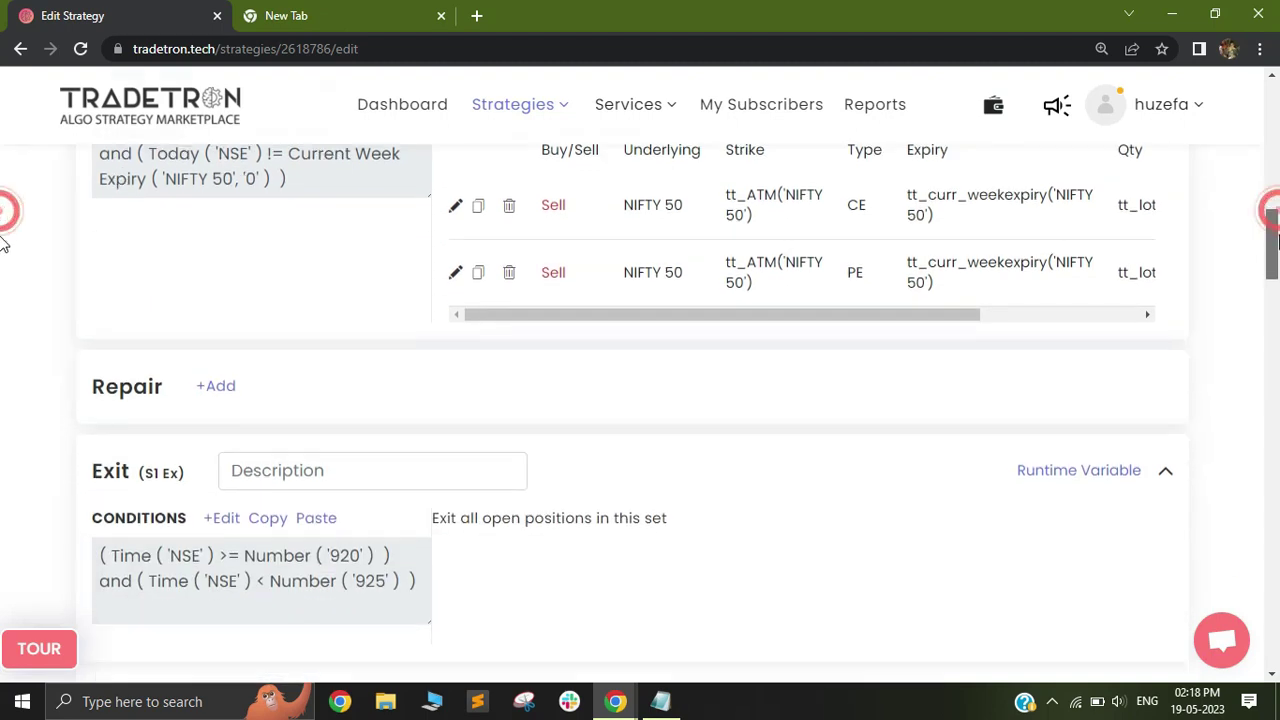
click(222, 463)
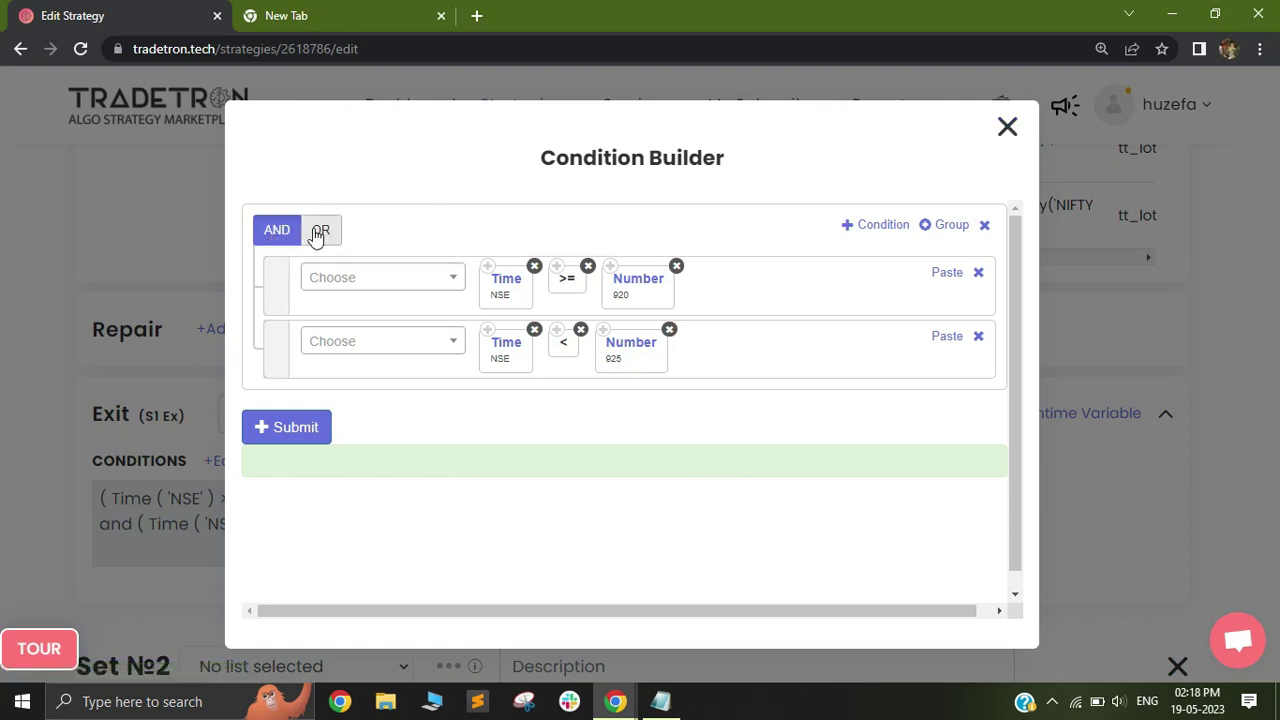
Step: Review Set №2's entry conditions unchanged, then bring up its NIFTY 50 ATM sell-call leg
click(1008, 130)
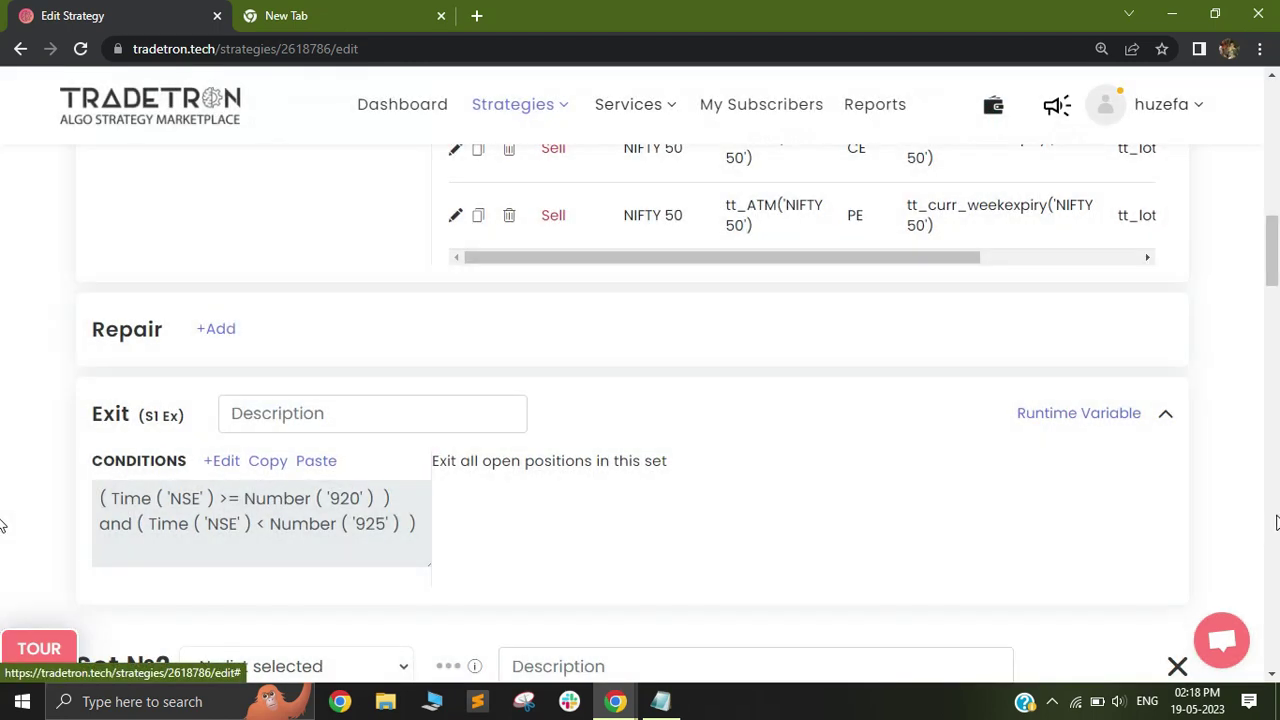
scroll(3, 300, down, 3)
scroll(3, 310, down, 2)
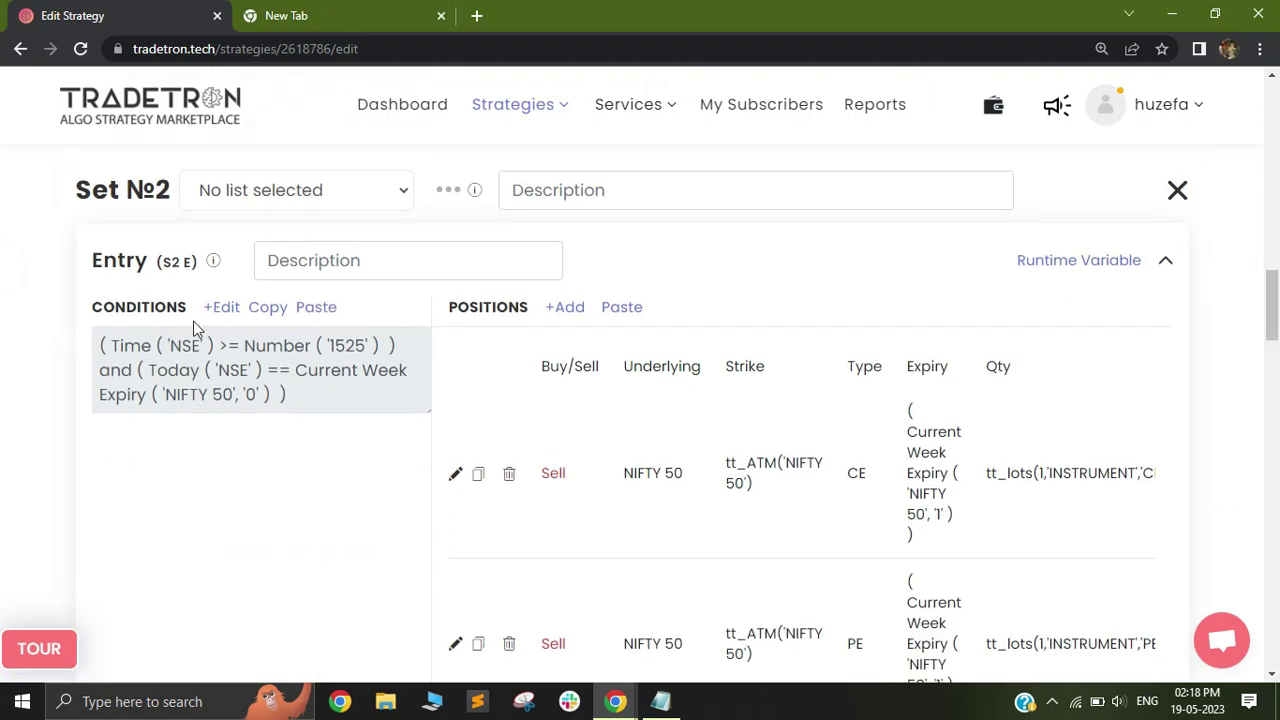
click(222, 307)
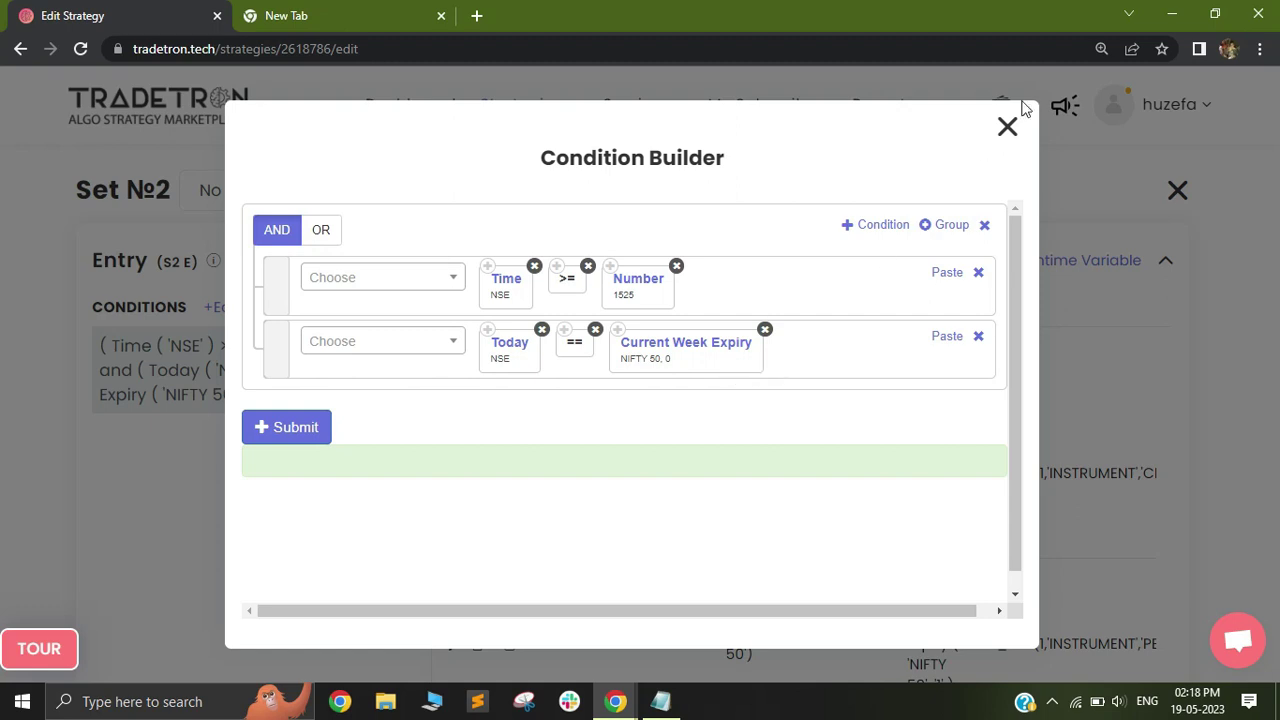
click(1007, 127)
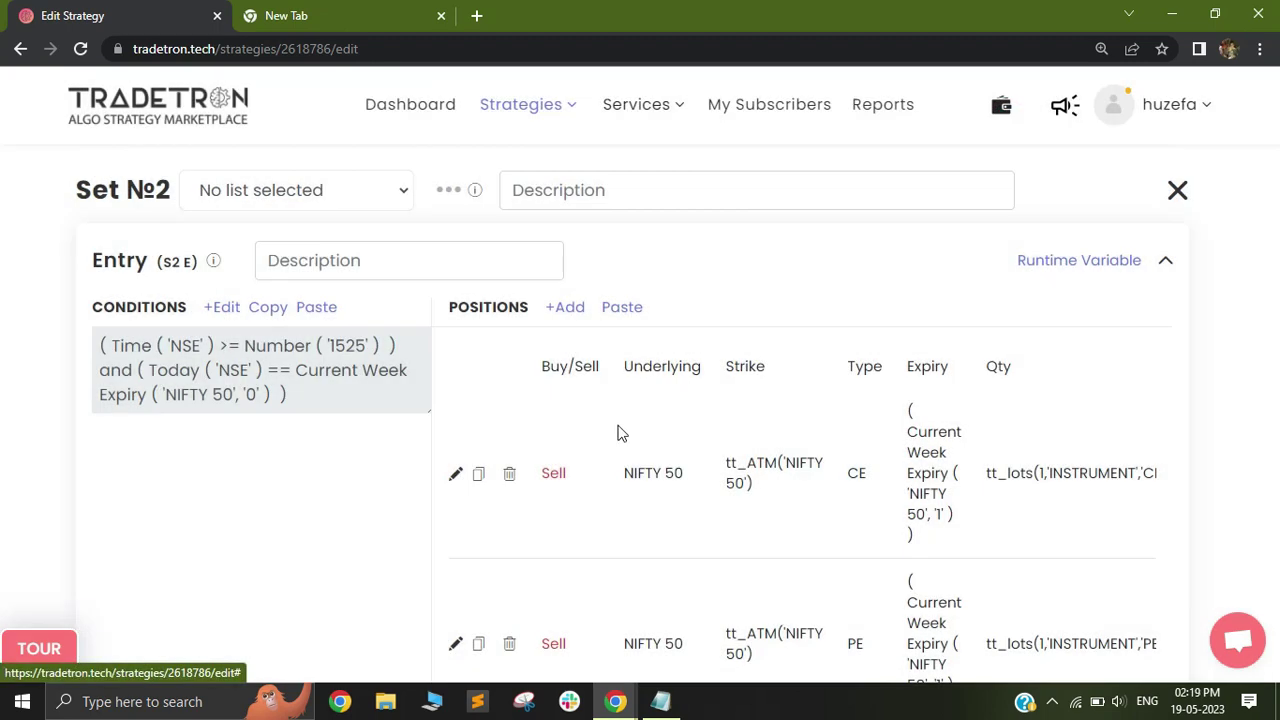
scroll(112, 377, down, 1)
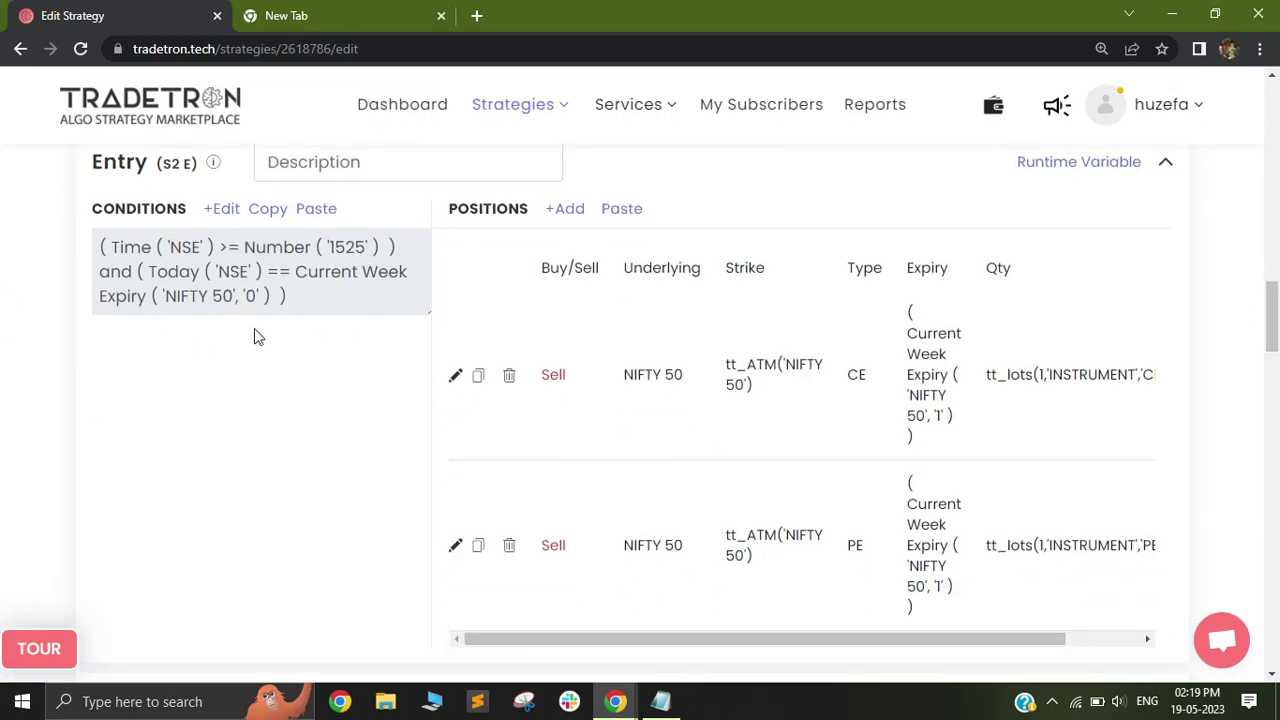
click(456, 375)
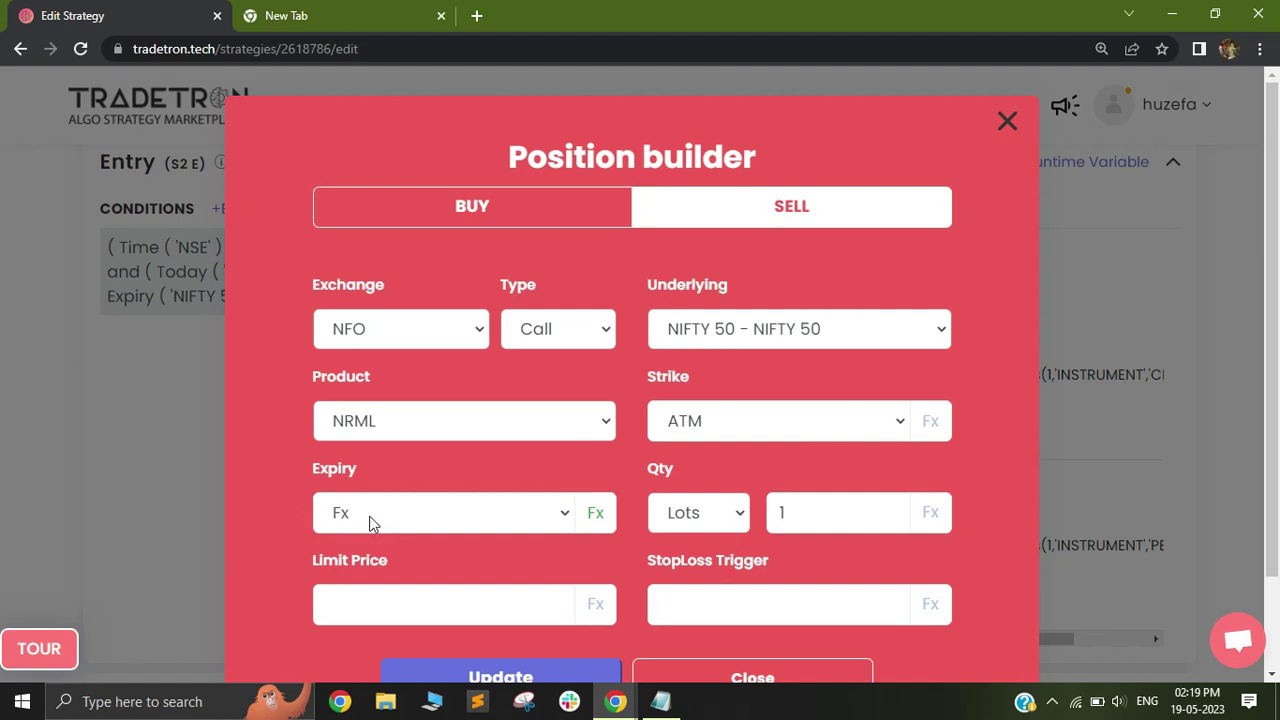
Step: Confirm the Call leg's Current Week Expiry keeps Nth Expiry 1, closing without changes
click(596, 513)
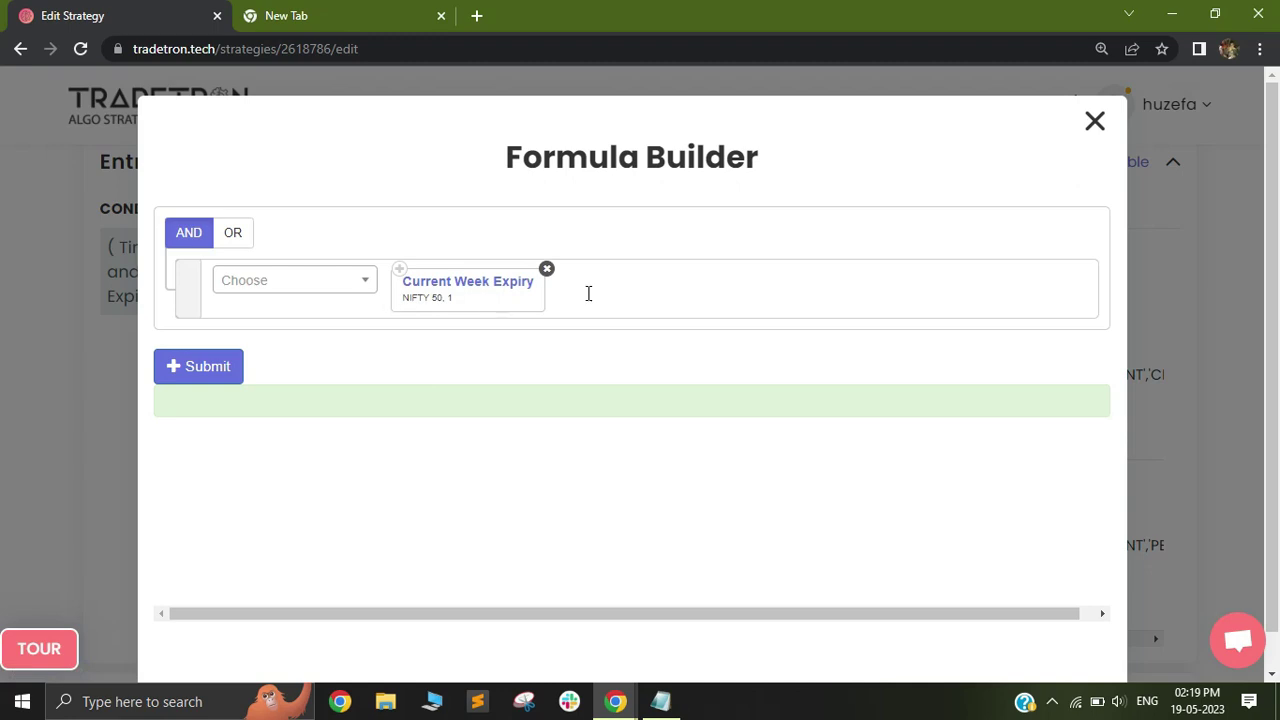
click(467, 286)
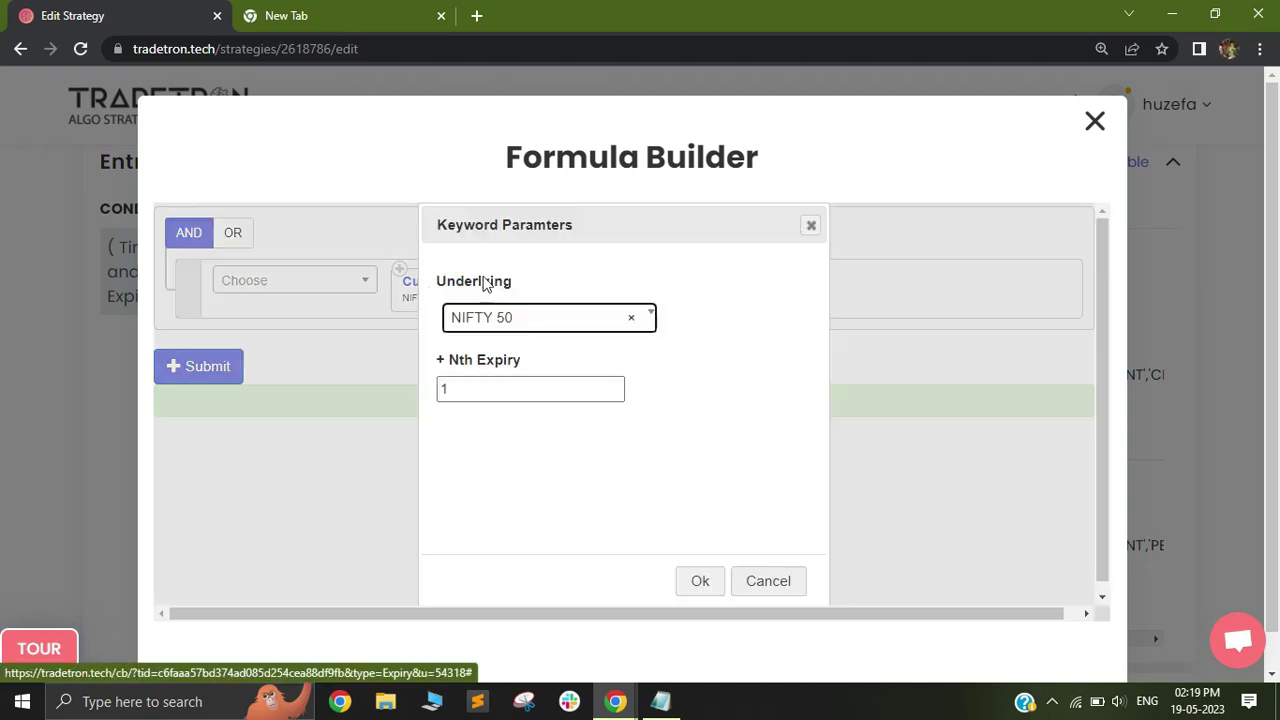
click(461, 390)
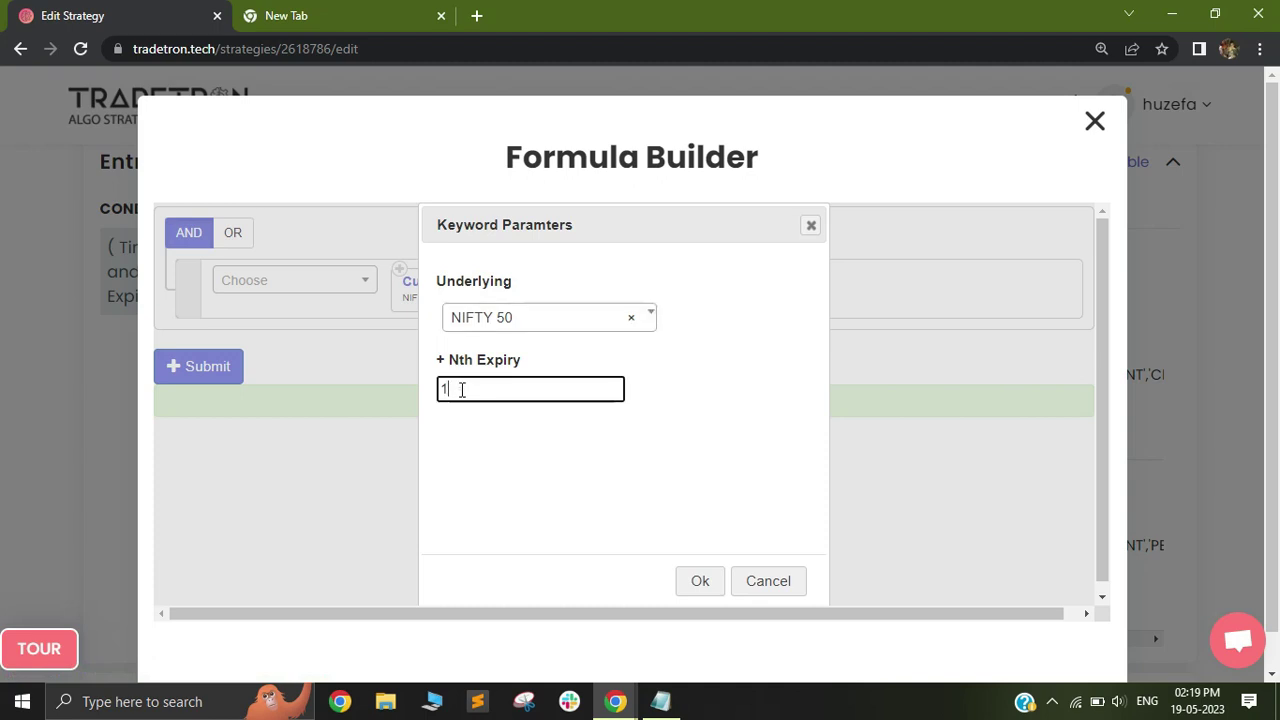
double_click(461, 390)
click(478, 423)
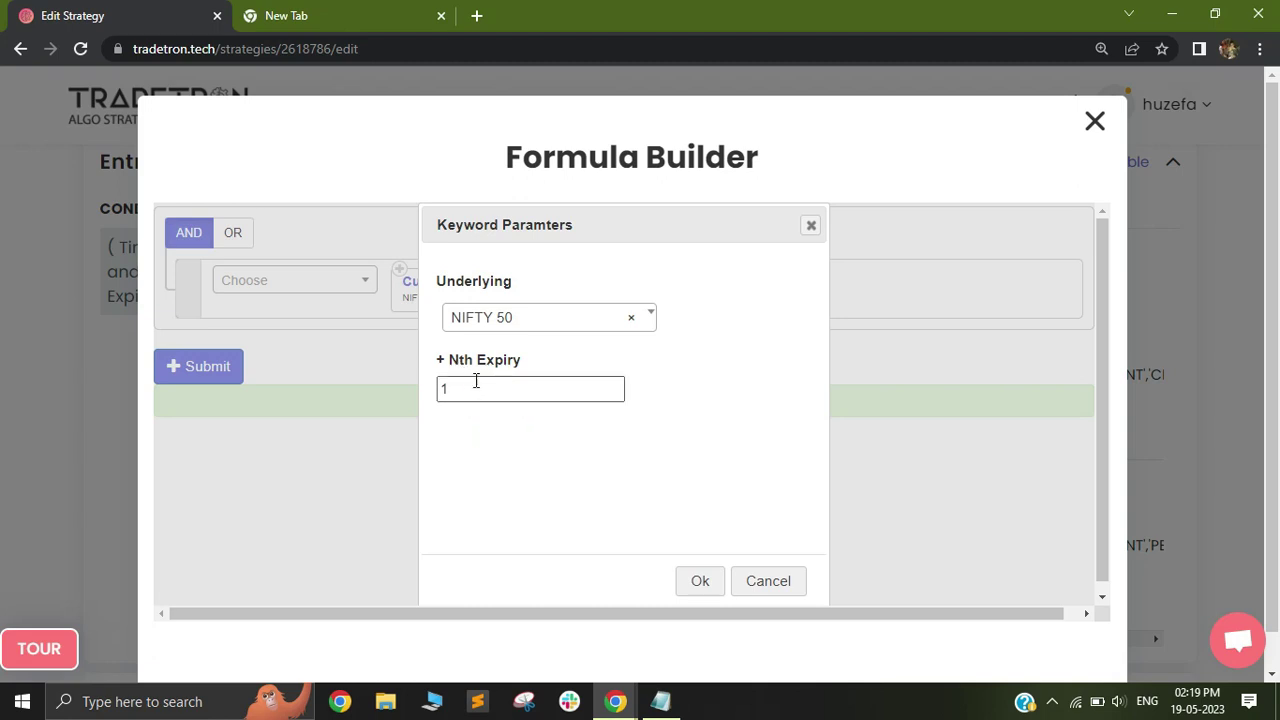
double_click(465, 392)
click(765, 580)
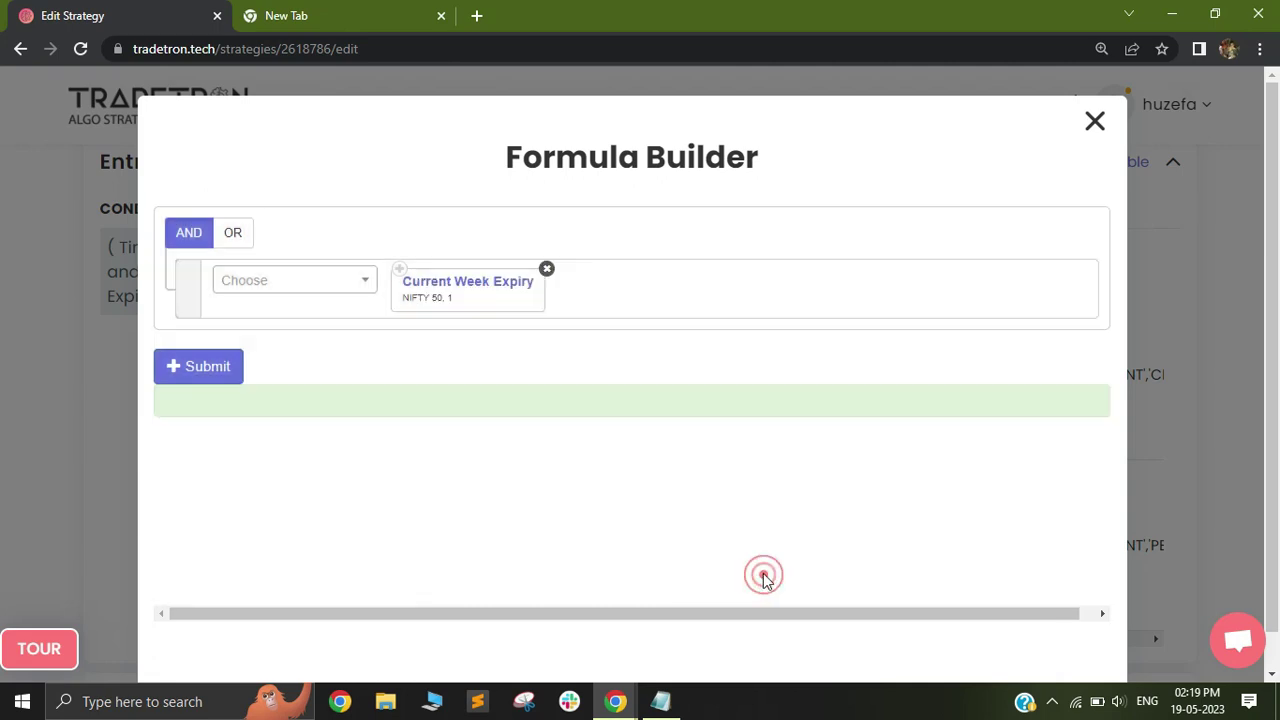
click(1093, 123)
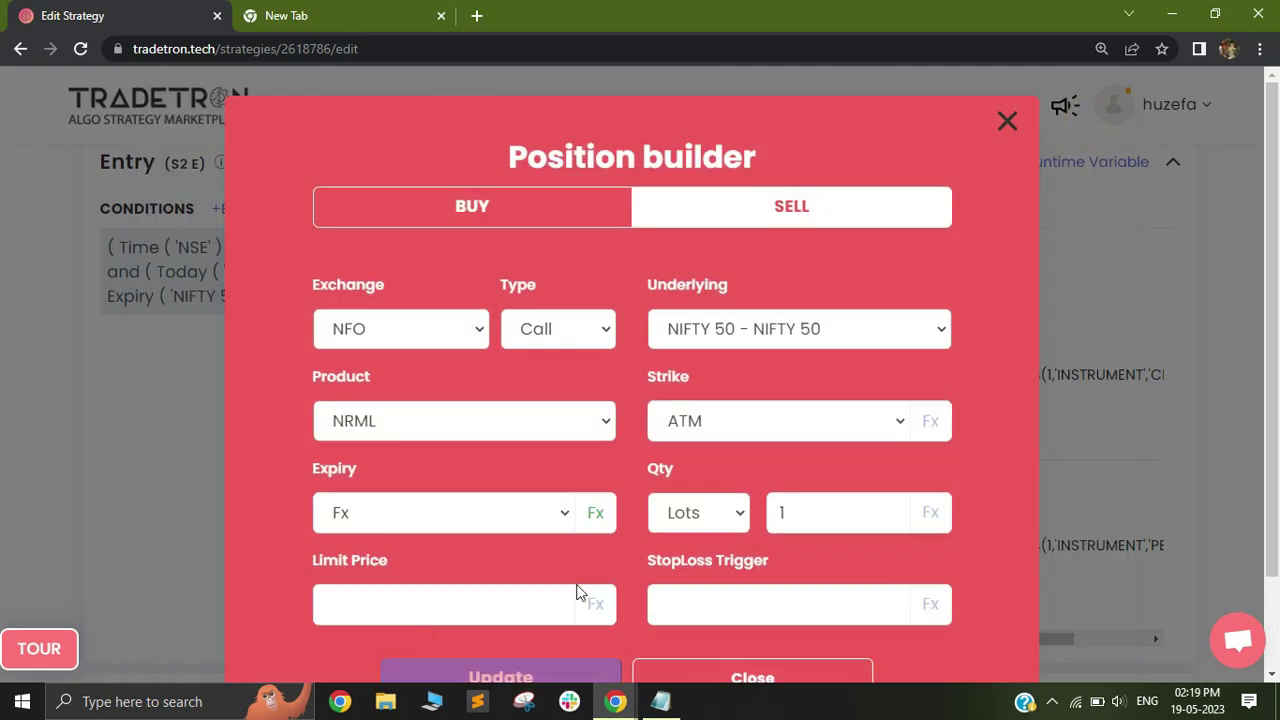
click(762, 679)
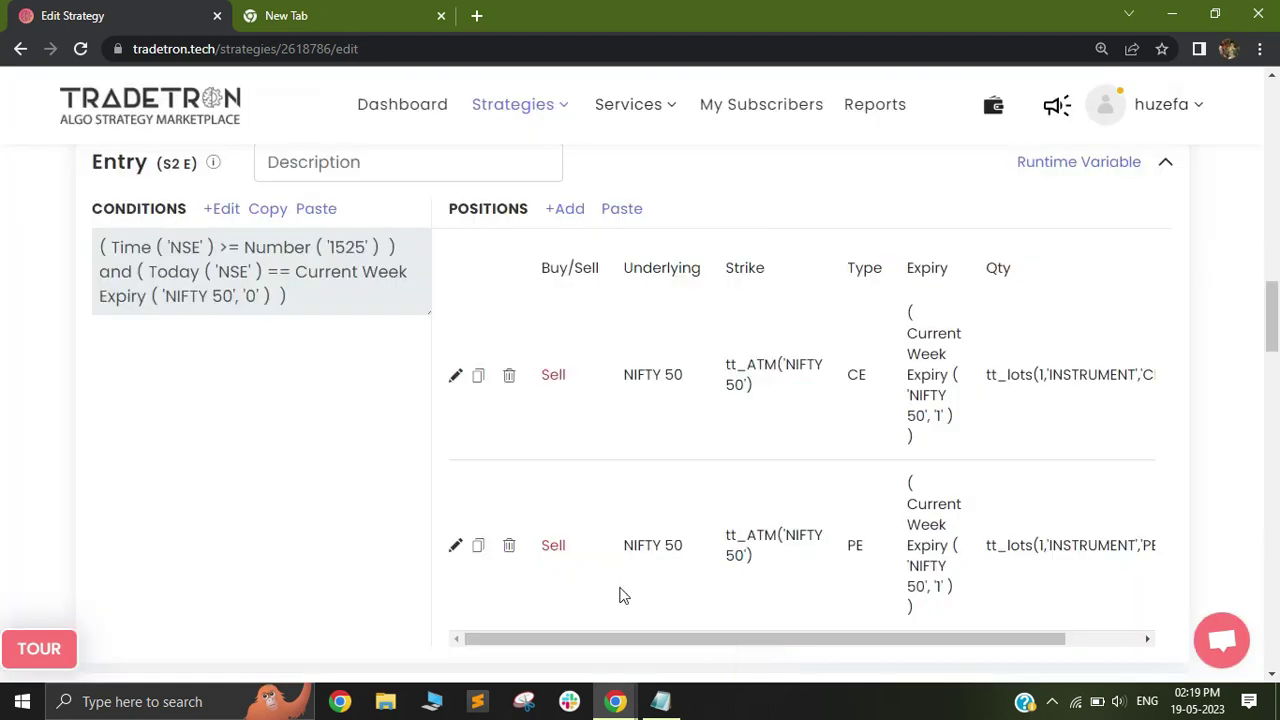
Step: Confirm the Put leg's Current Week Expiry parameters and close its editor unchanged
click(456, 548)
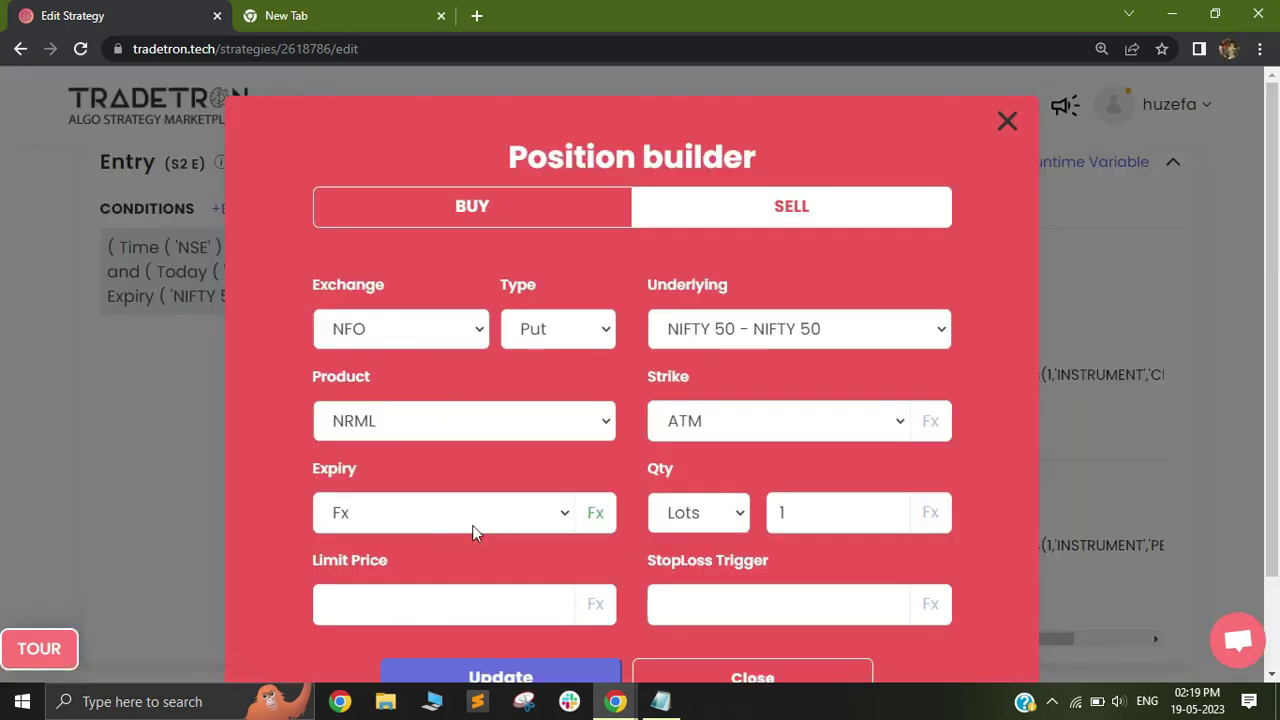
click(596, 514)
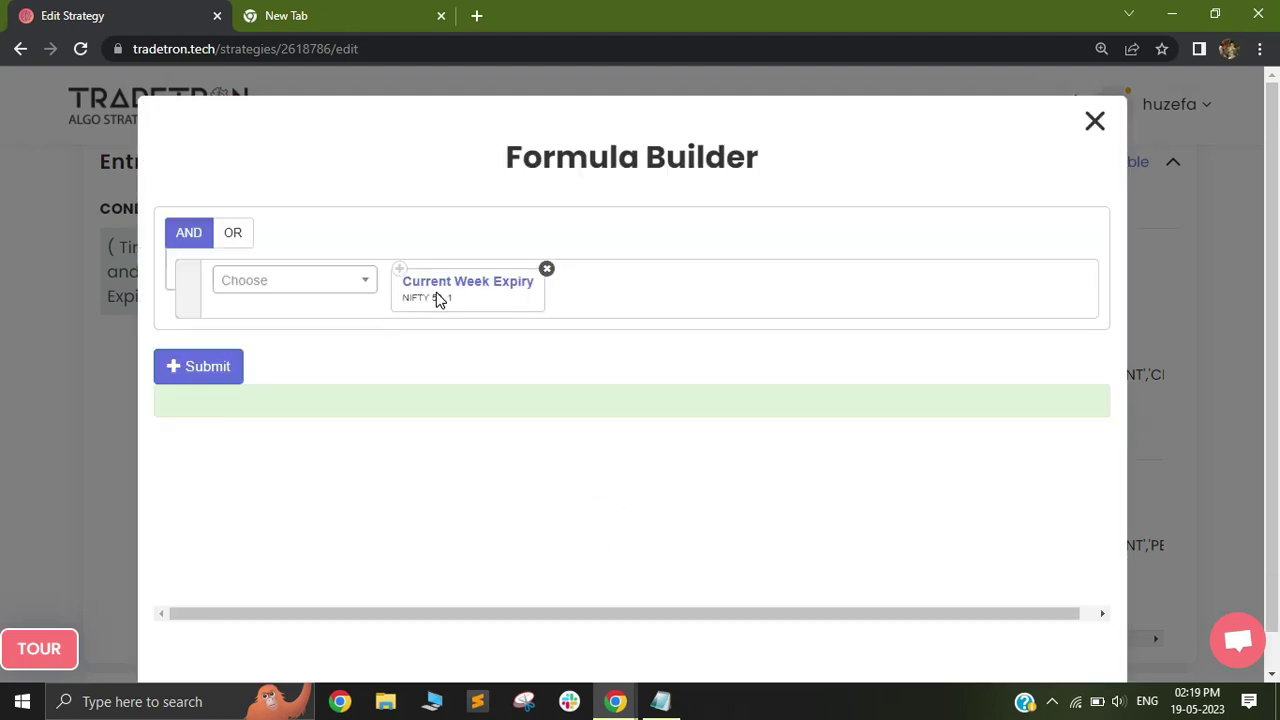
click(437, 287)
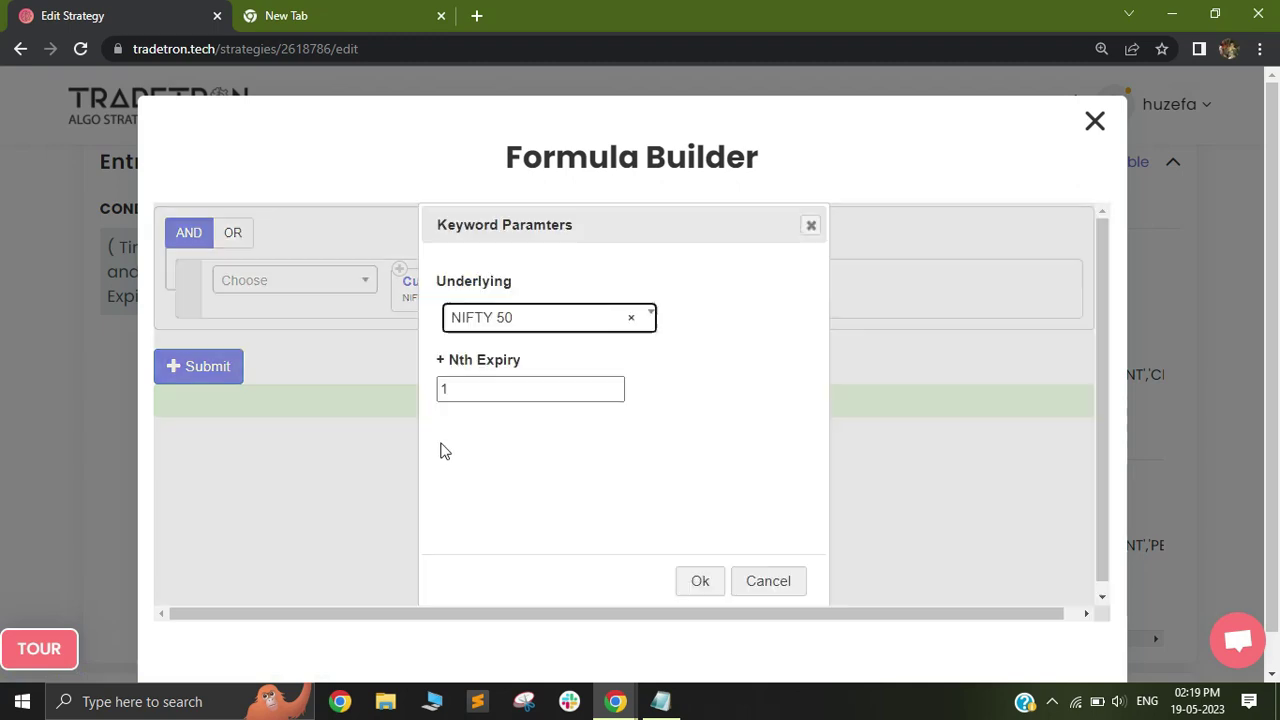
click(763, 579)
click(1096, 123)
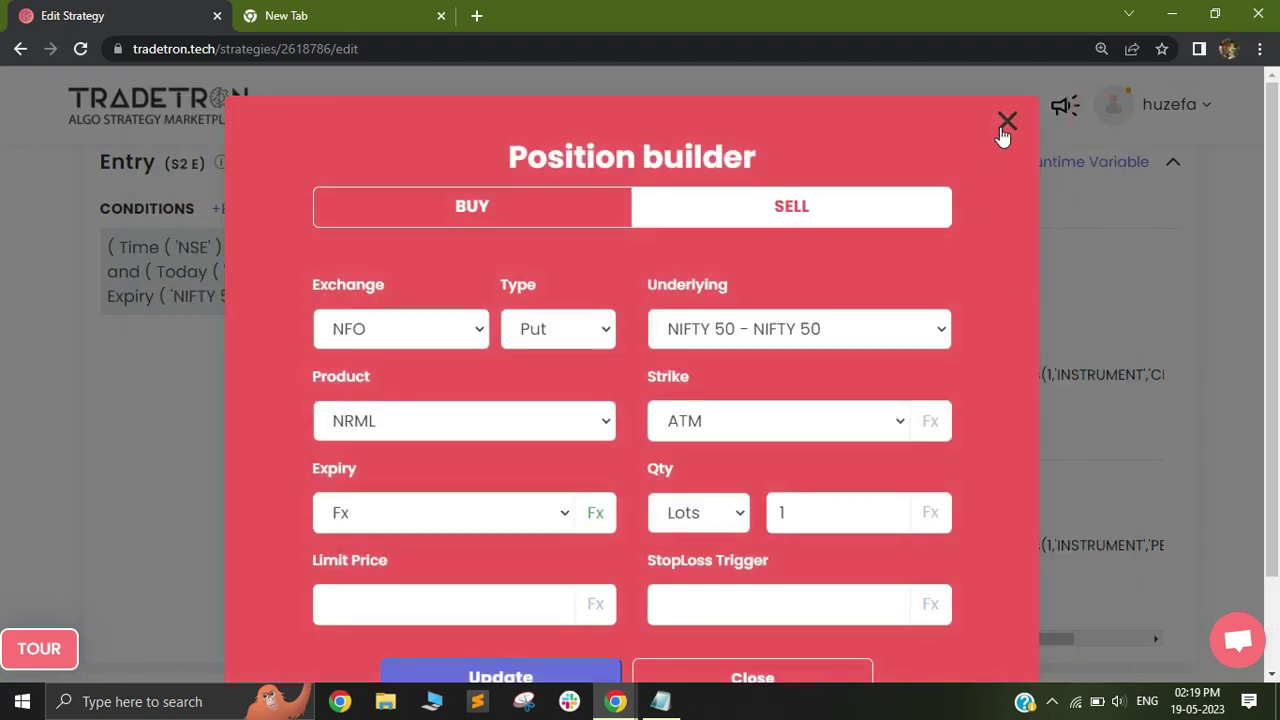
click(1006, 120)
scroll(4, 336, down, 1)
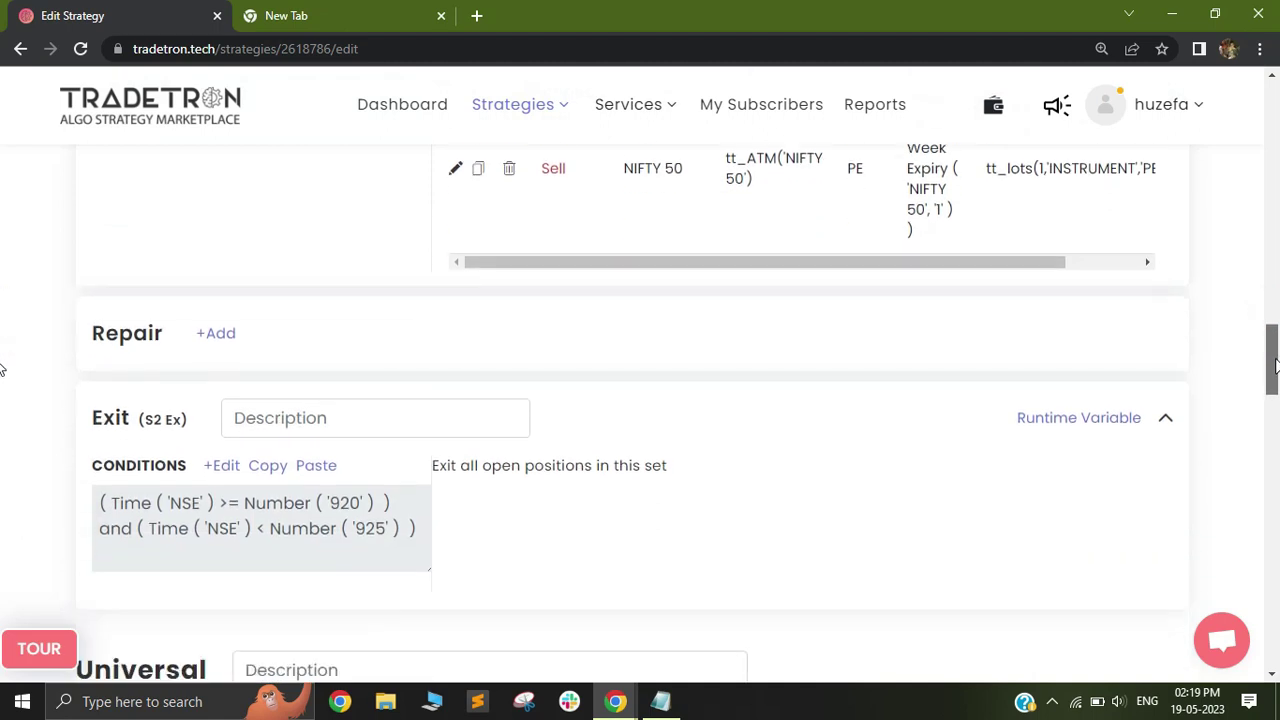
click(222, 465)
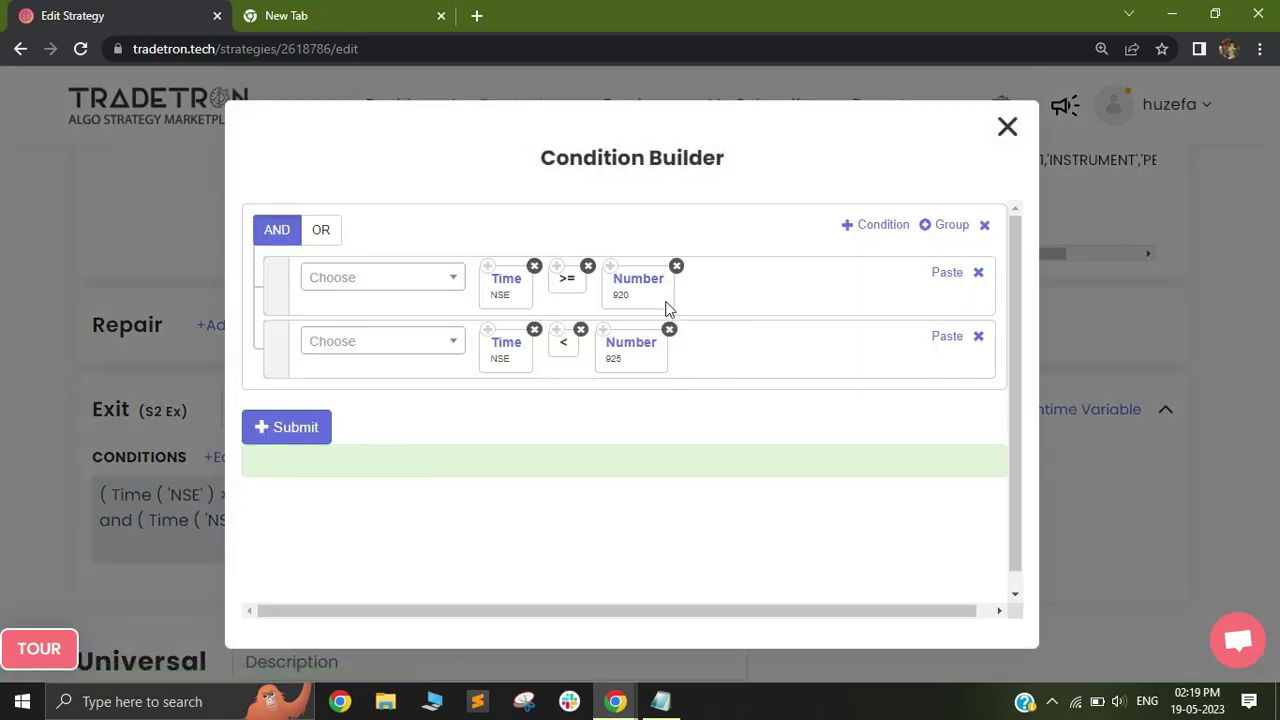
click(1007, 126)
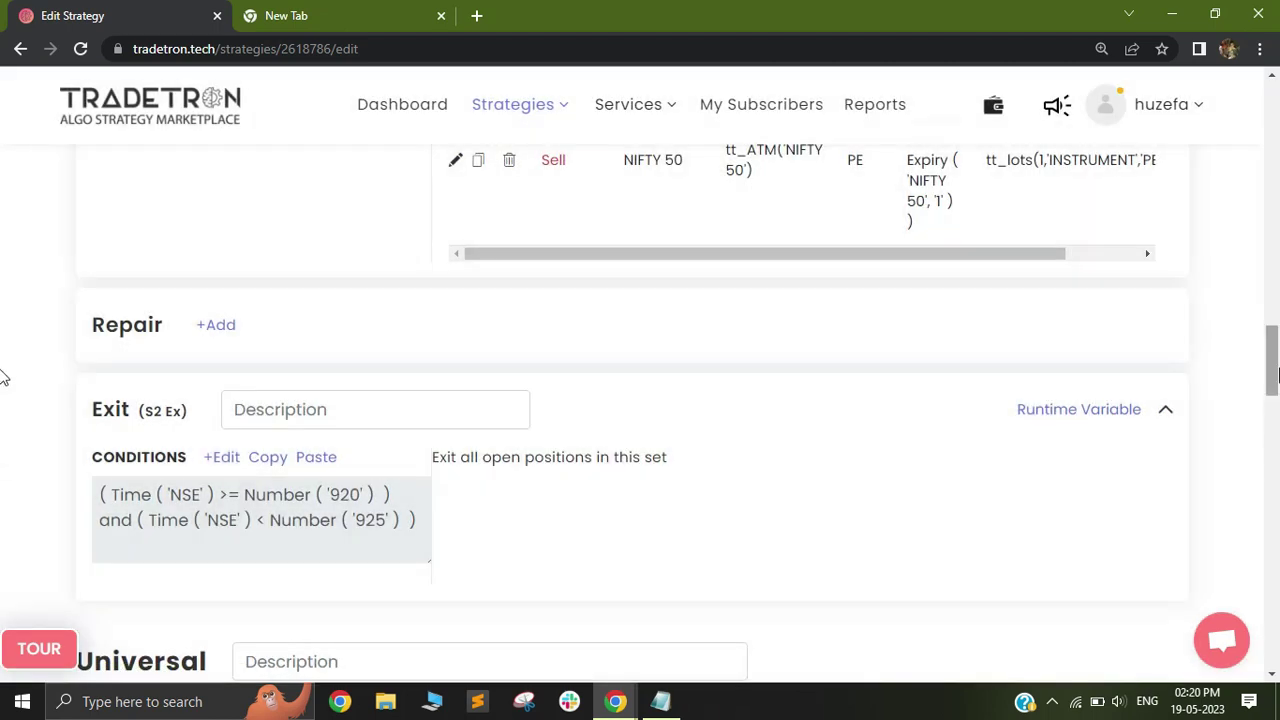
scroll(1275, 430, down, 5)
scroll(1275, 430, down, 1)
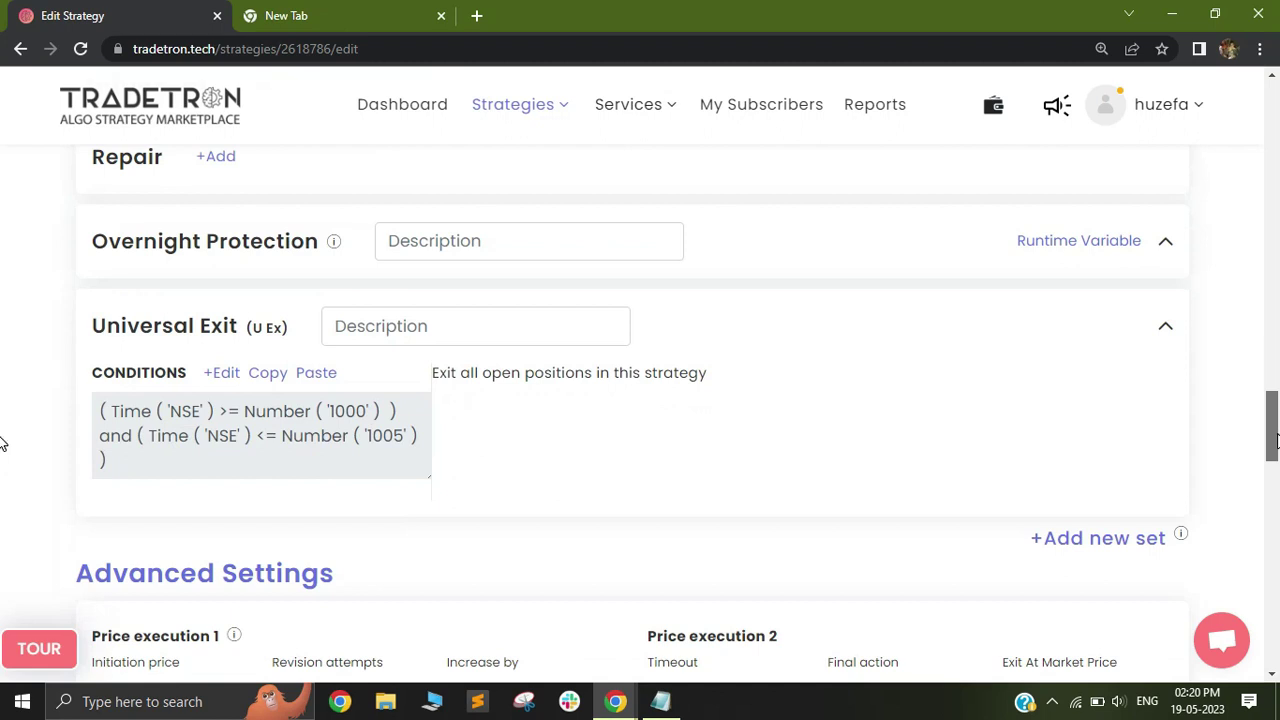
click(219, 376)
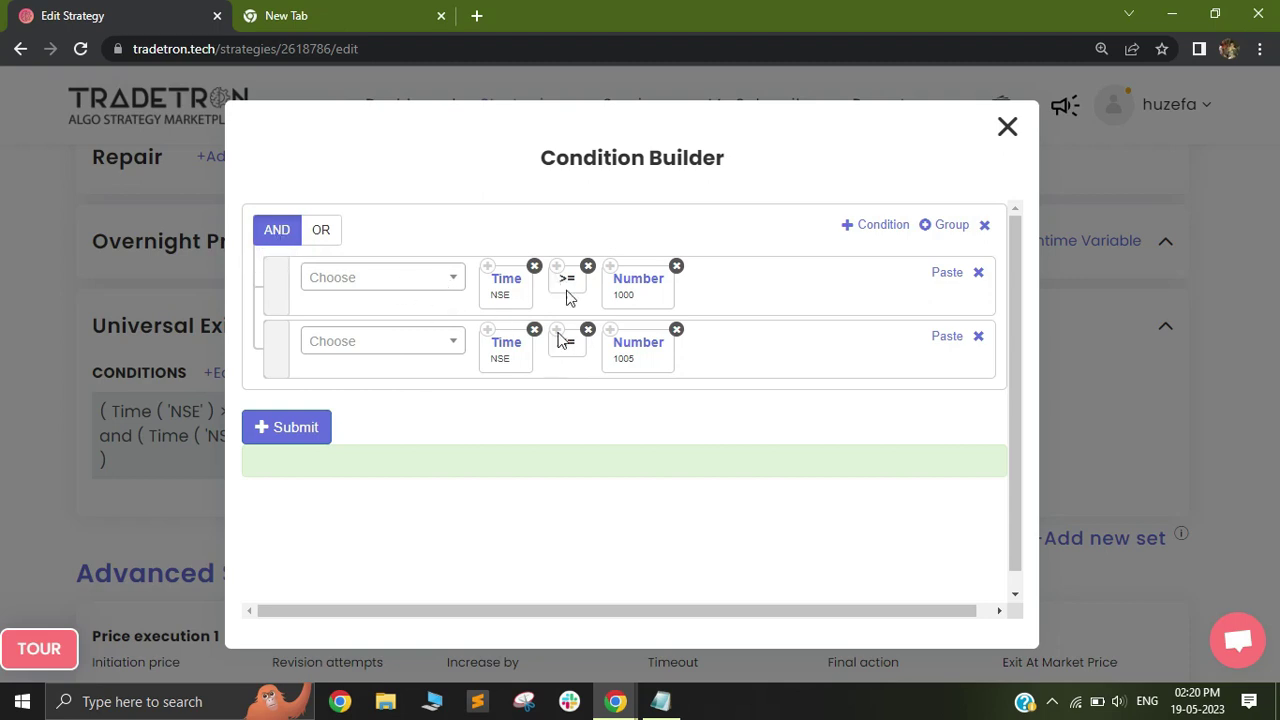
click(1007, 127)
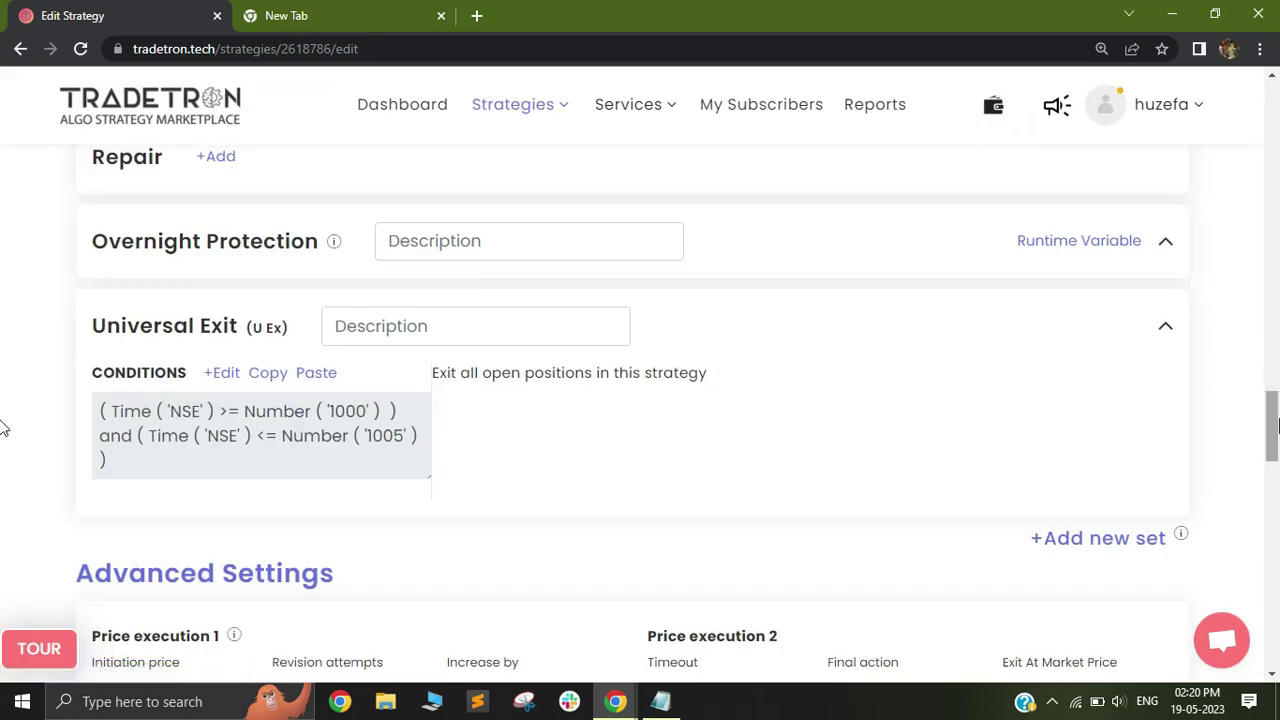
scroll(5, 440, down, 1)
scroll(5, 440, down, 3)
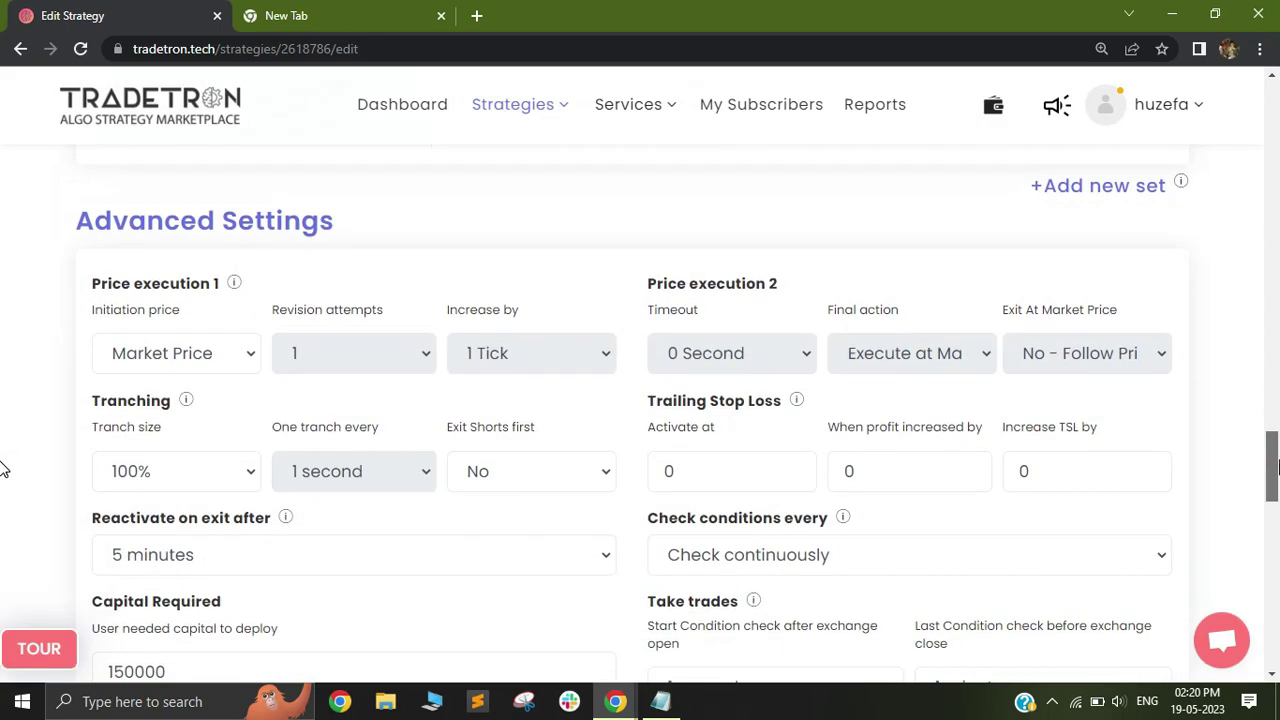
Step: Note the Reactivate on exit after setting and recheck Universal Exit's Time 1000–1005 condition unchanged
drag(84, 500, 266, 500)
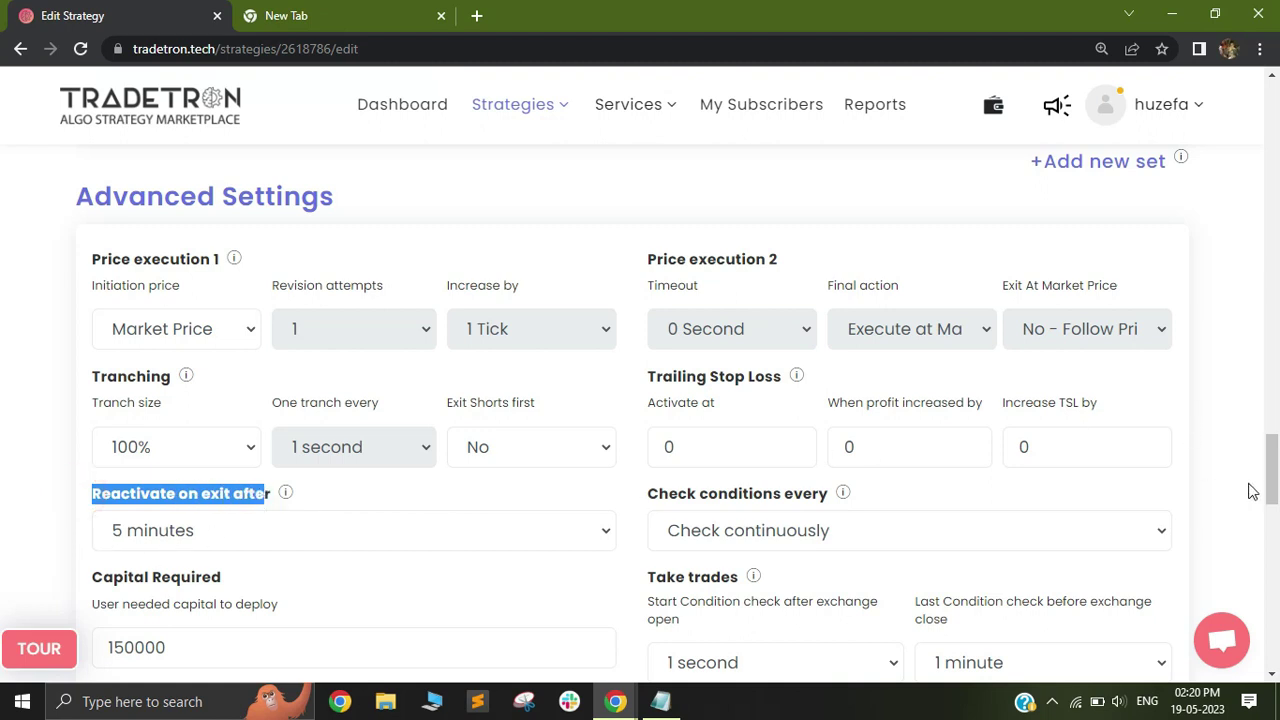
scroll(1250, 486, up, 3)
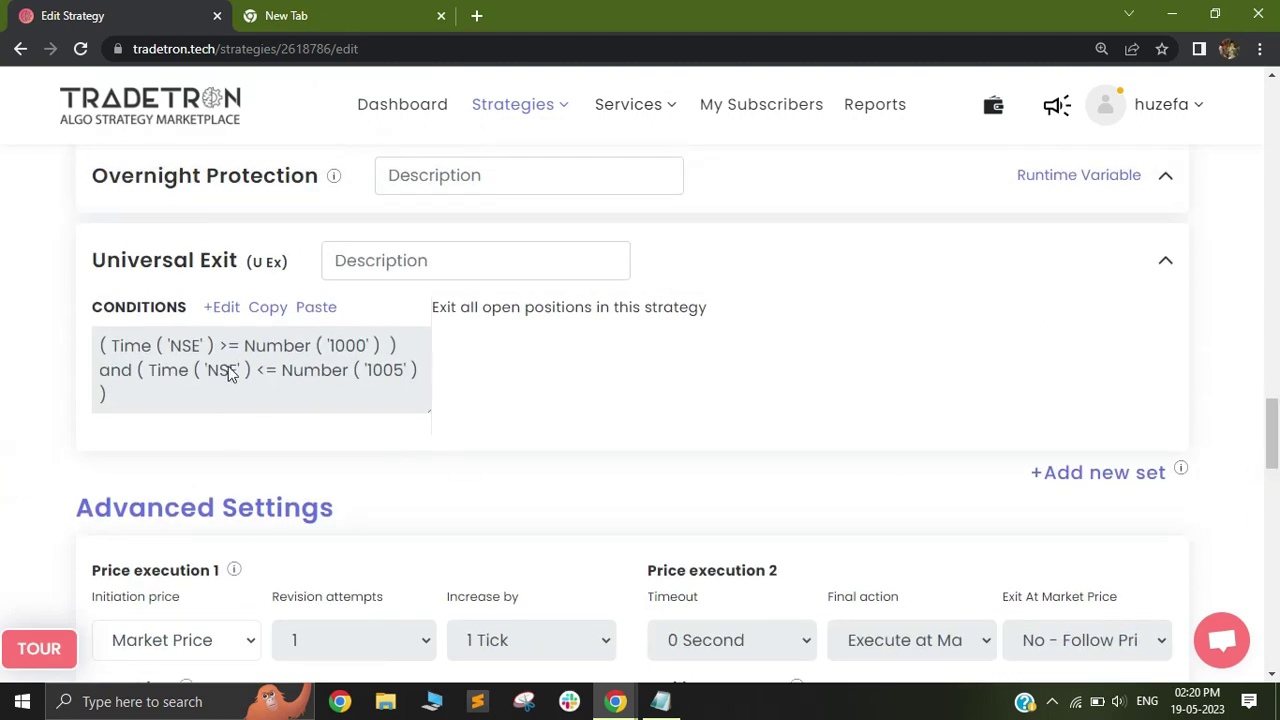
click(223, 307)
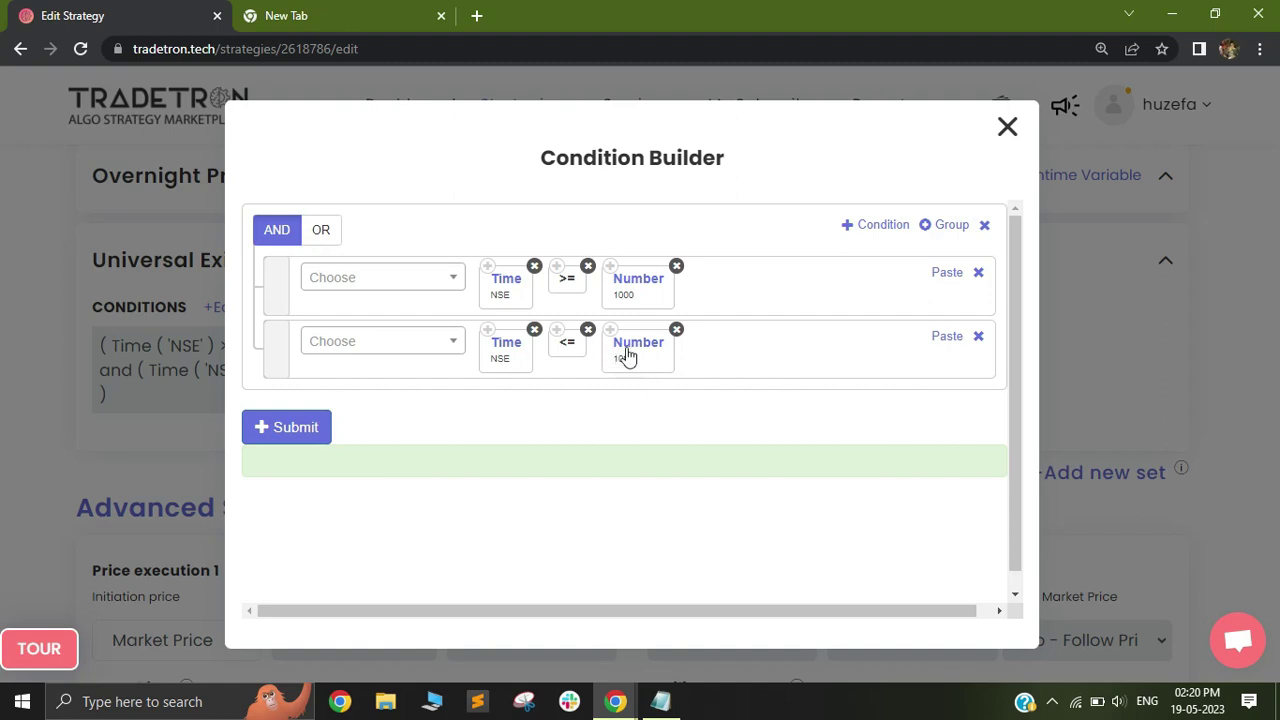
click(1006, 127)
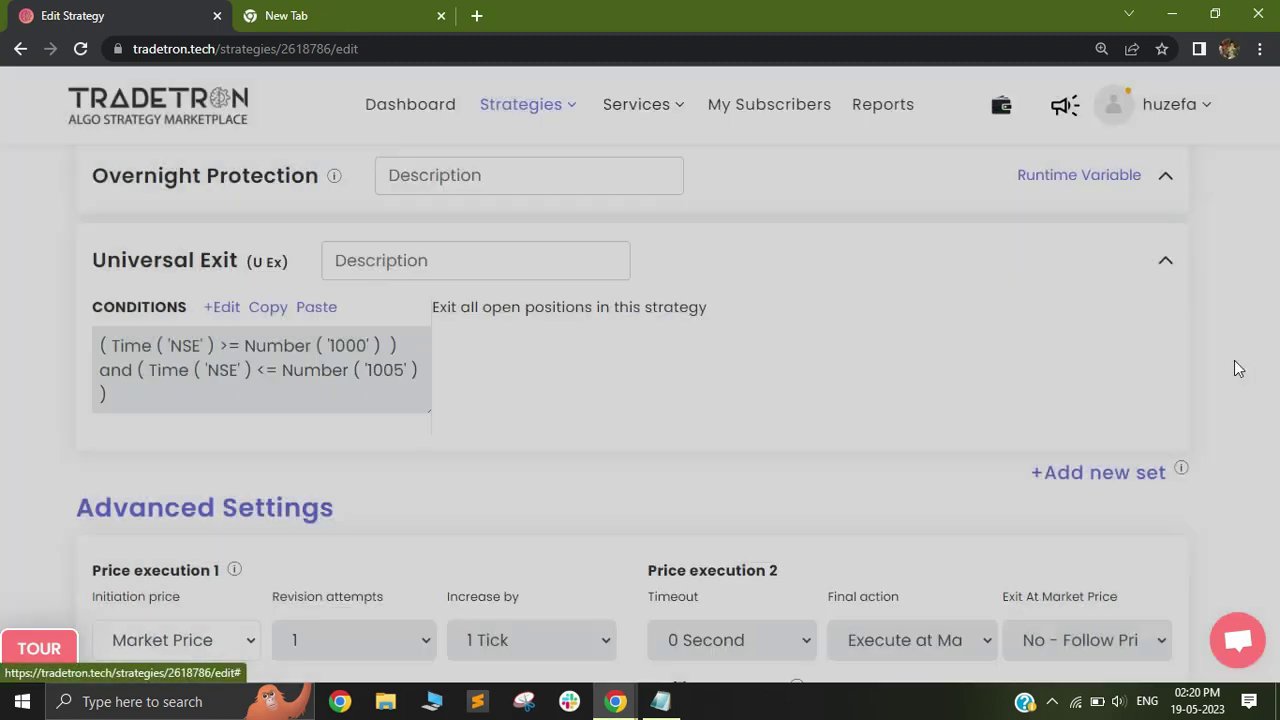
scroll(3, 490, down, 2)
scroll(237, 522, down, 2)
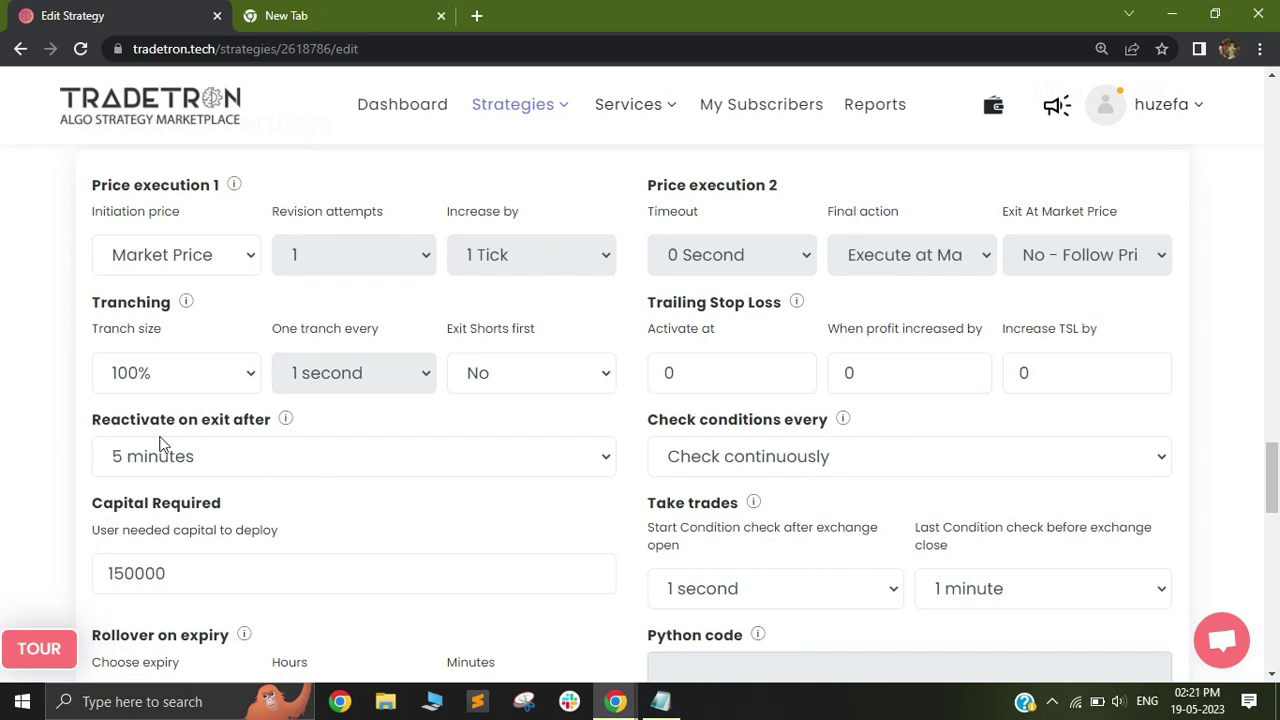
scroll(5, 440, up, 5)
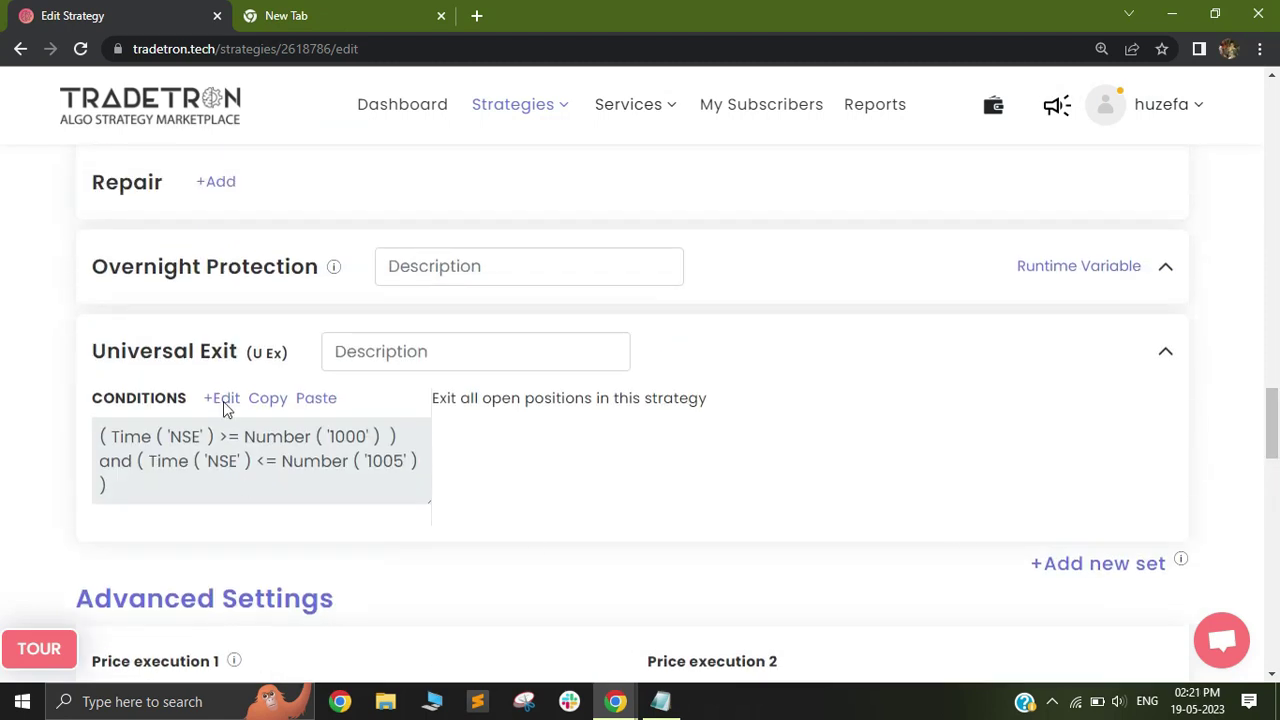
Step: Recheck the Universal Exit conditions and save the BTST strategy with Update
click(221, 398)
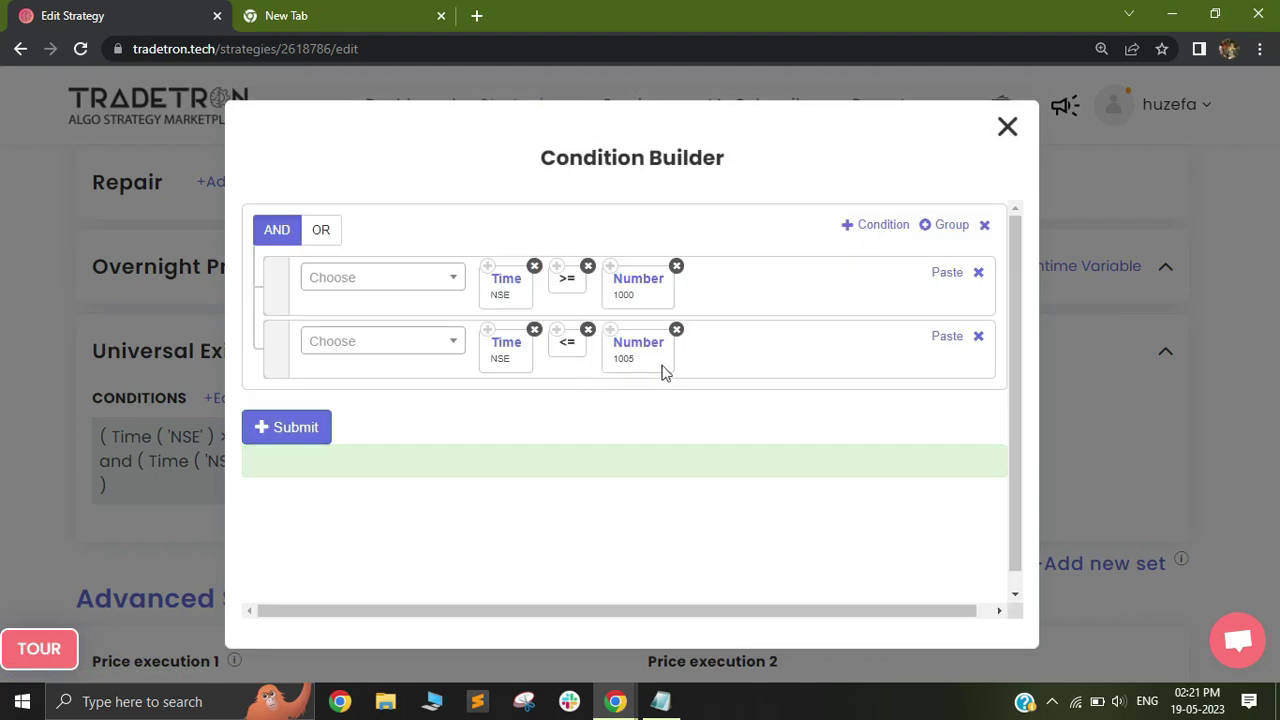
click(1007, 126)
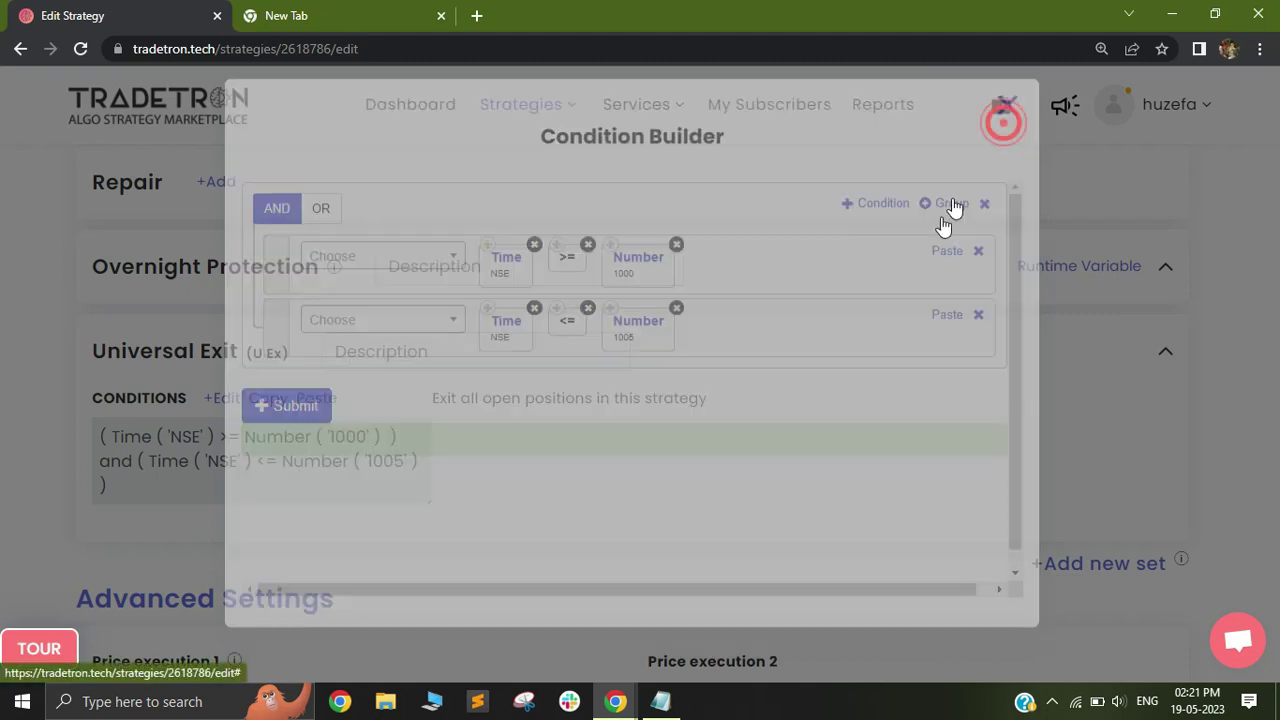
drag(1277, 470, 1273, 590)
click(640, 569)
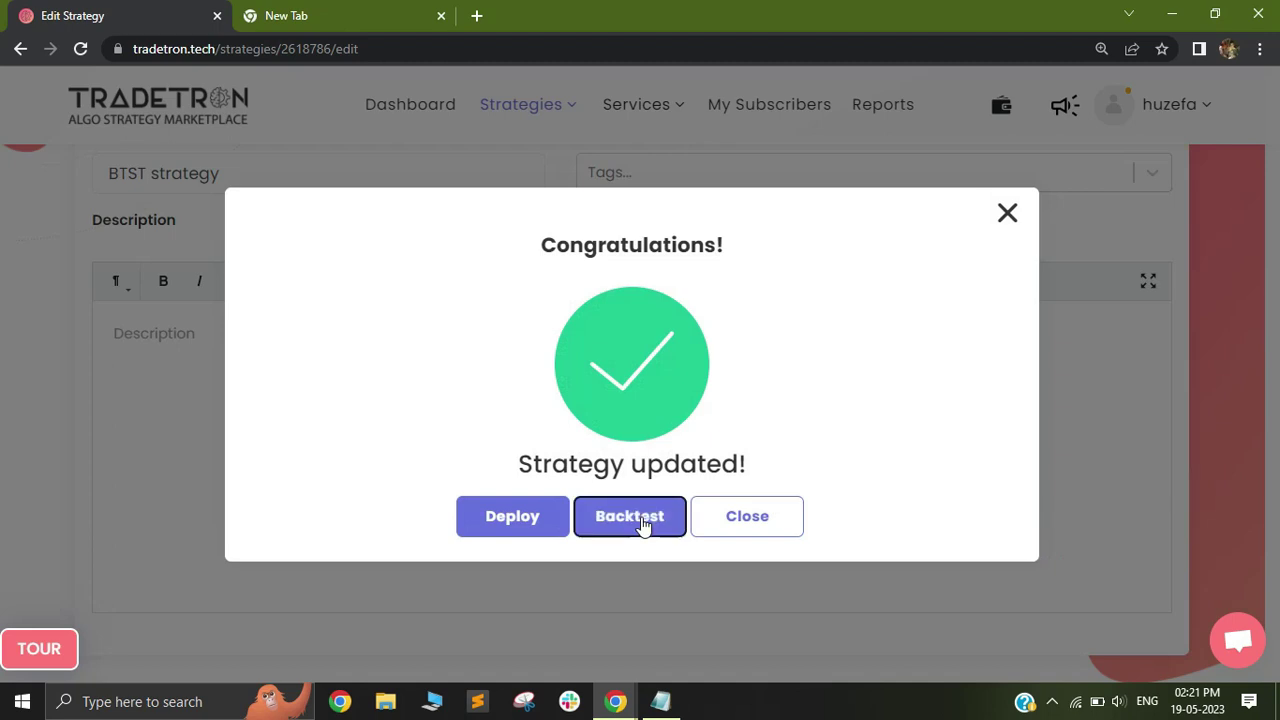
Step: Run a Last 6 months, 1 Minute, Positional backtest with Expiry left at None
click(643, 517)
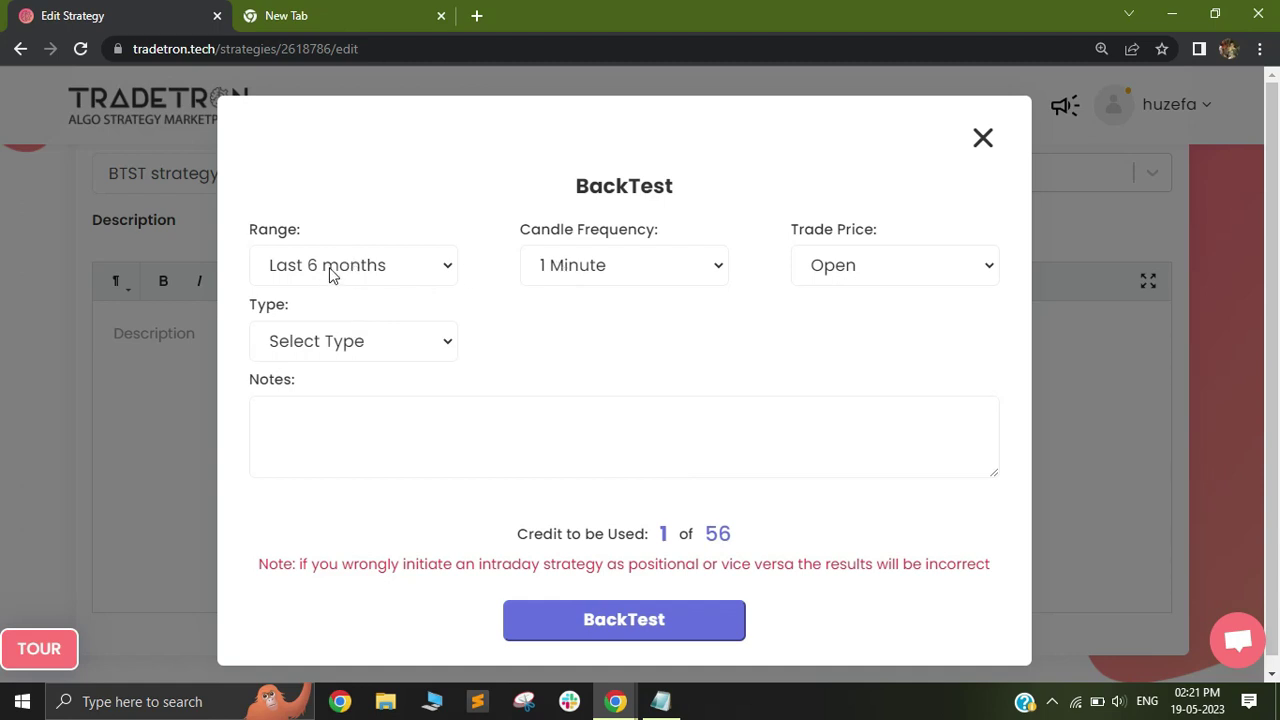
click(368, 341)
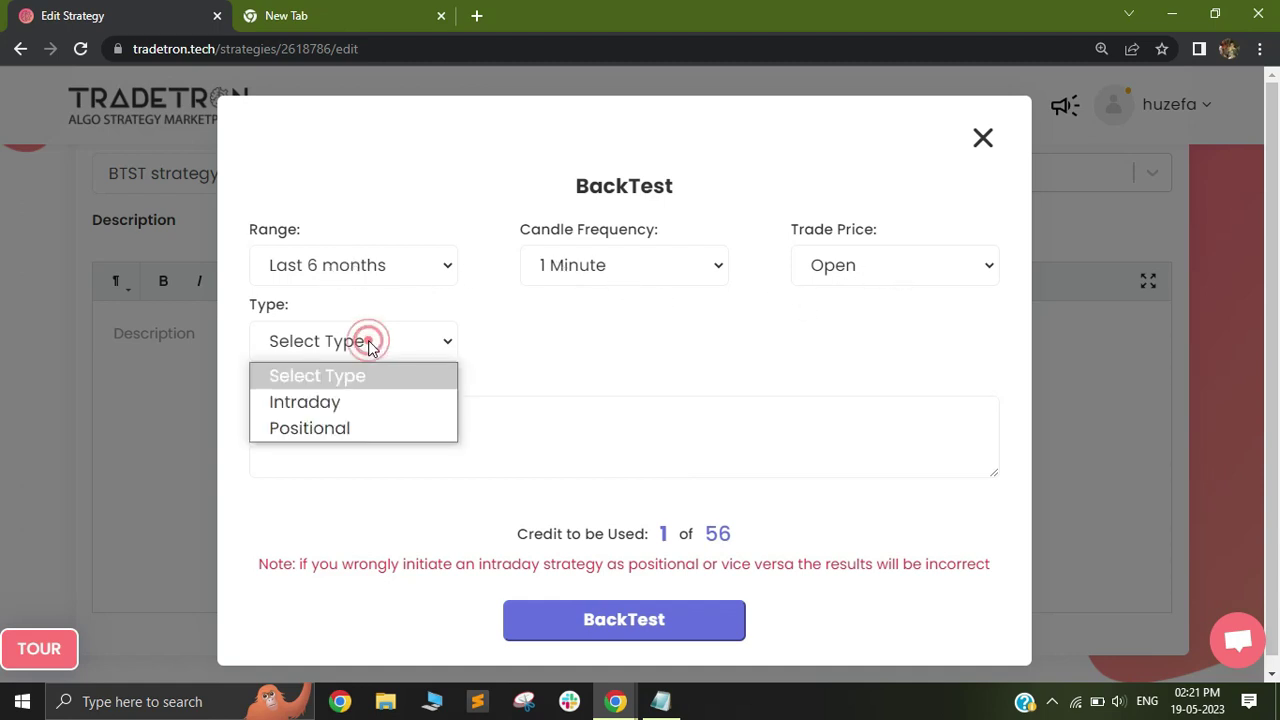
click(330, 435)
click(565, 355)
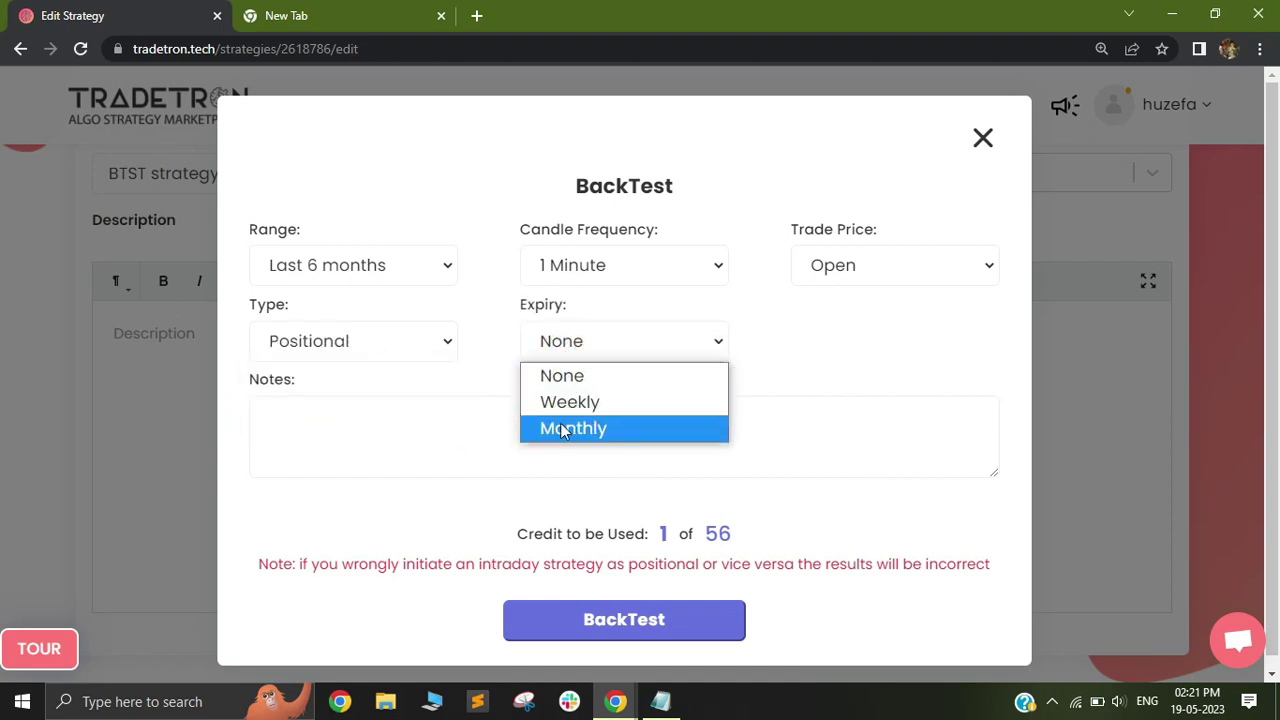
click(584, 386)
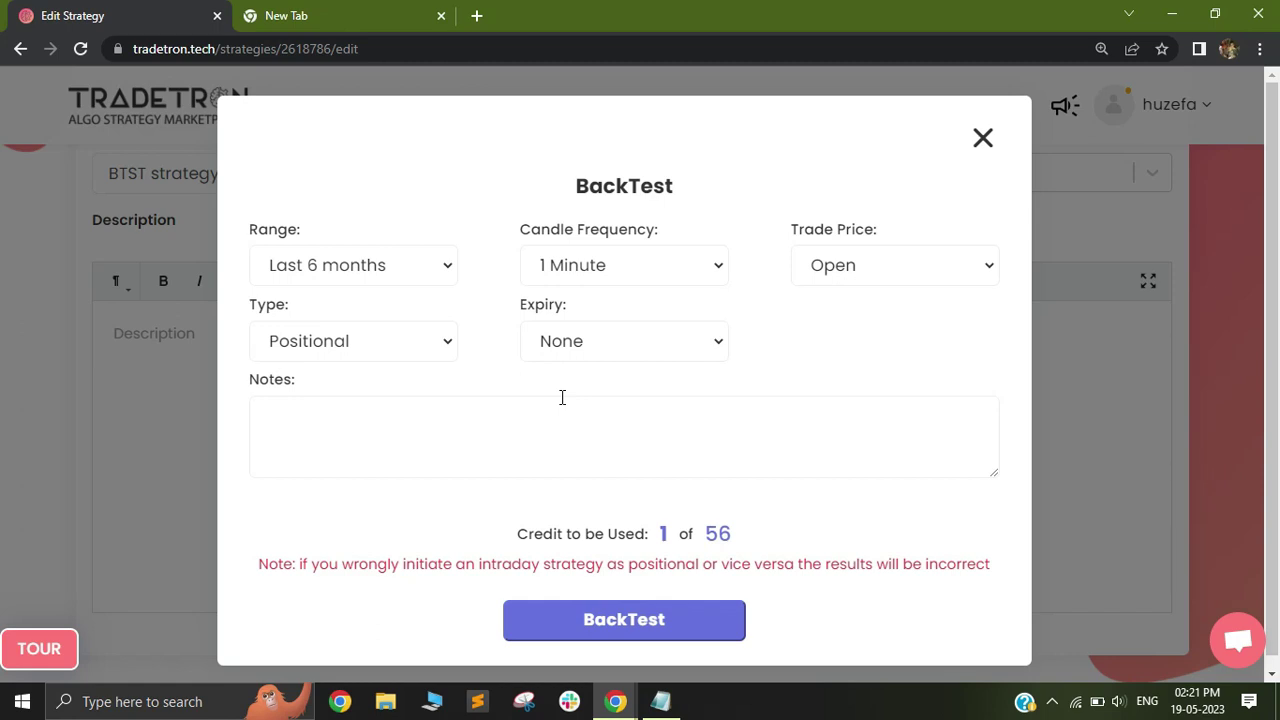
click(646, 626)
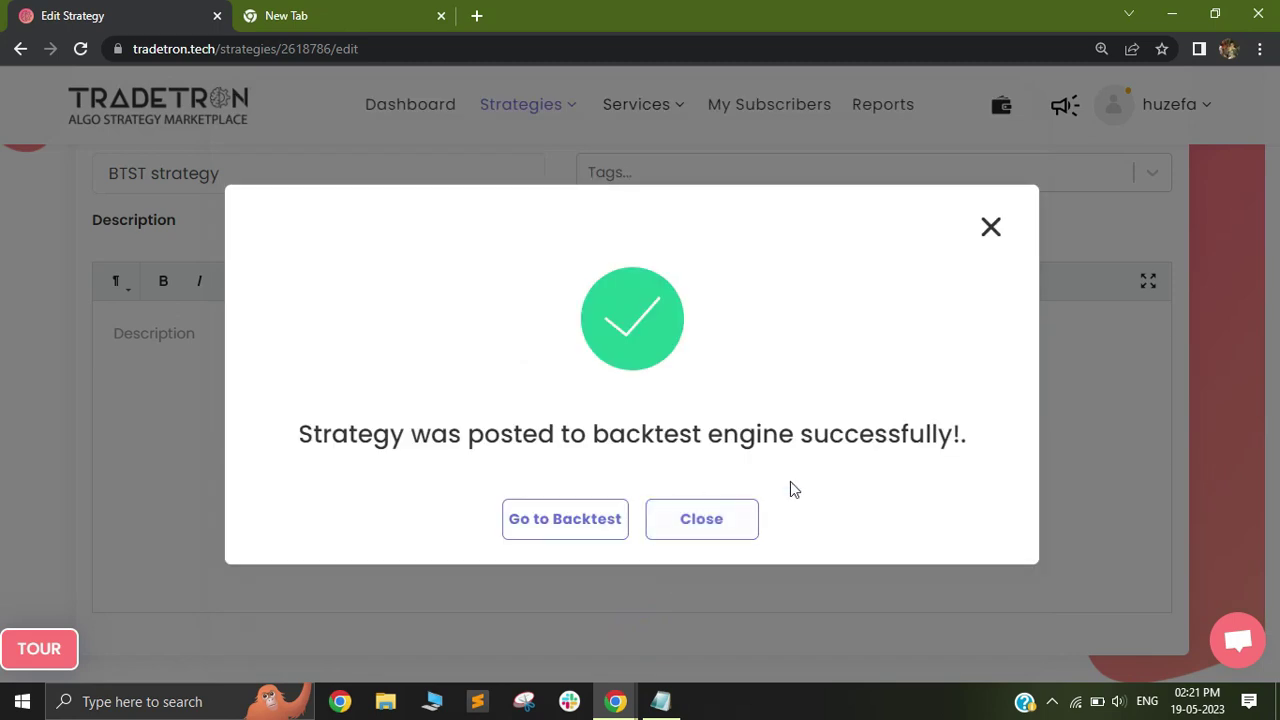
Step: Filter the backtest list to Completed and find the BTST backtest showing 9,743 total P&L
click(578, 524)
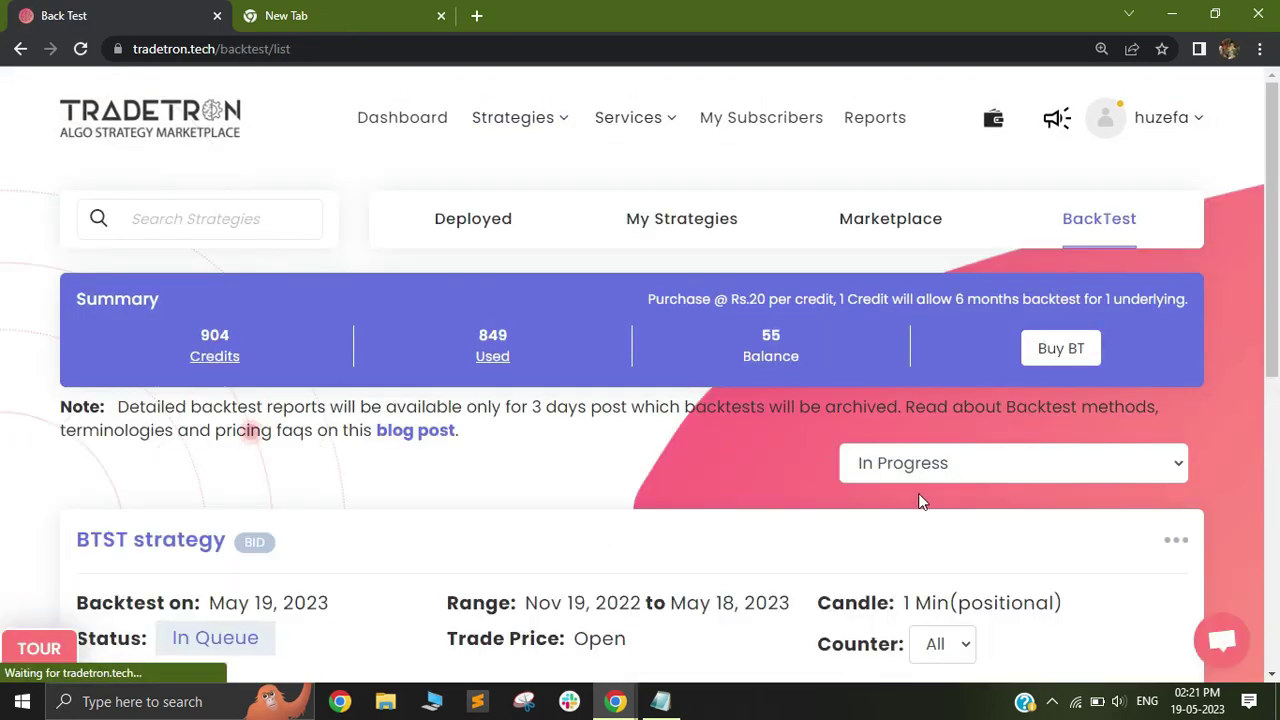
scroll(3, 242, down, 1)
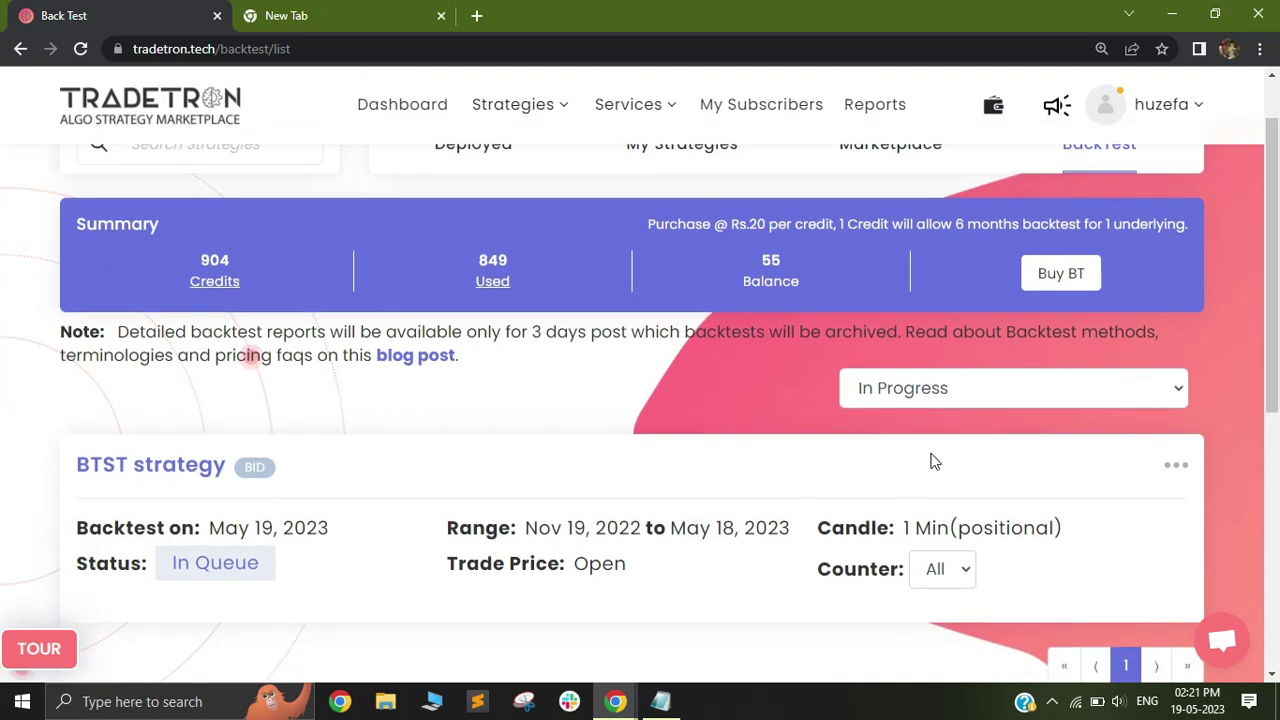
click(948, 392)
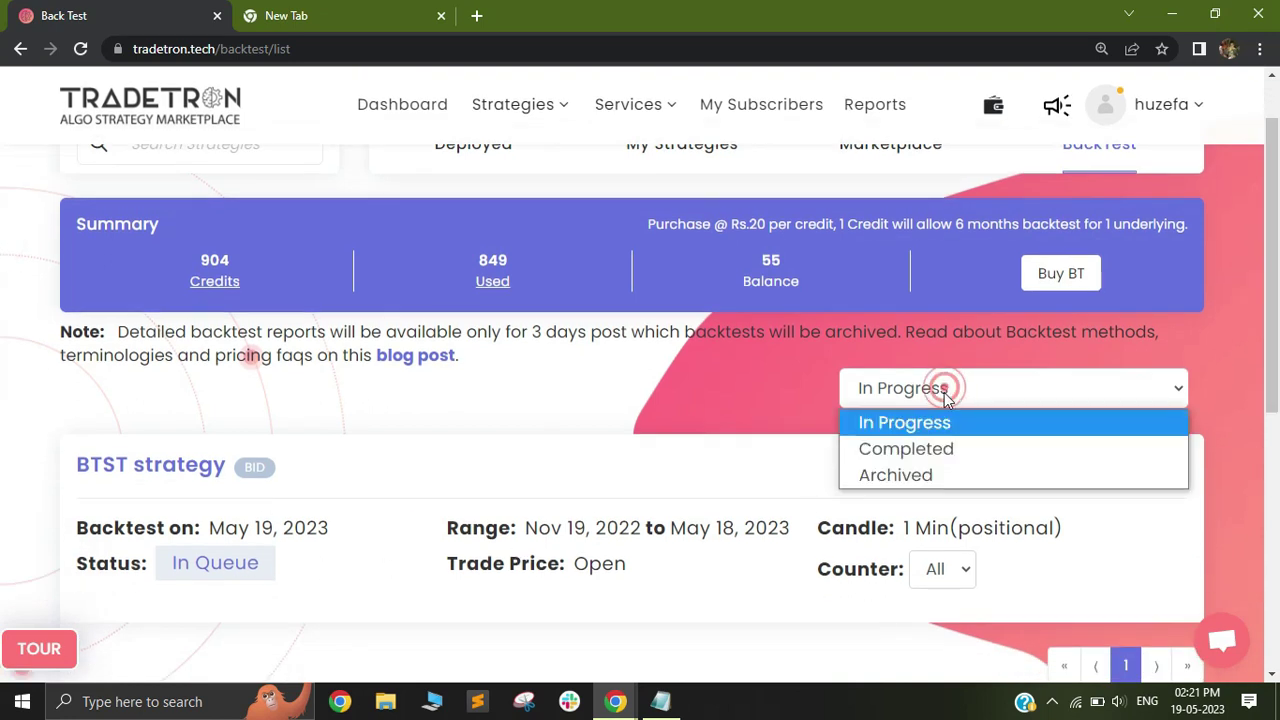
click(920, 449)
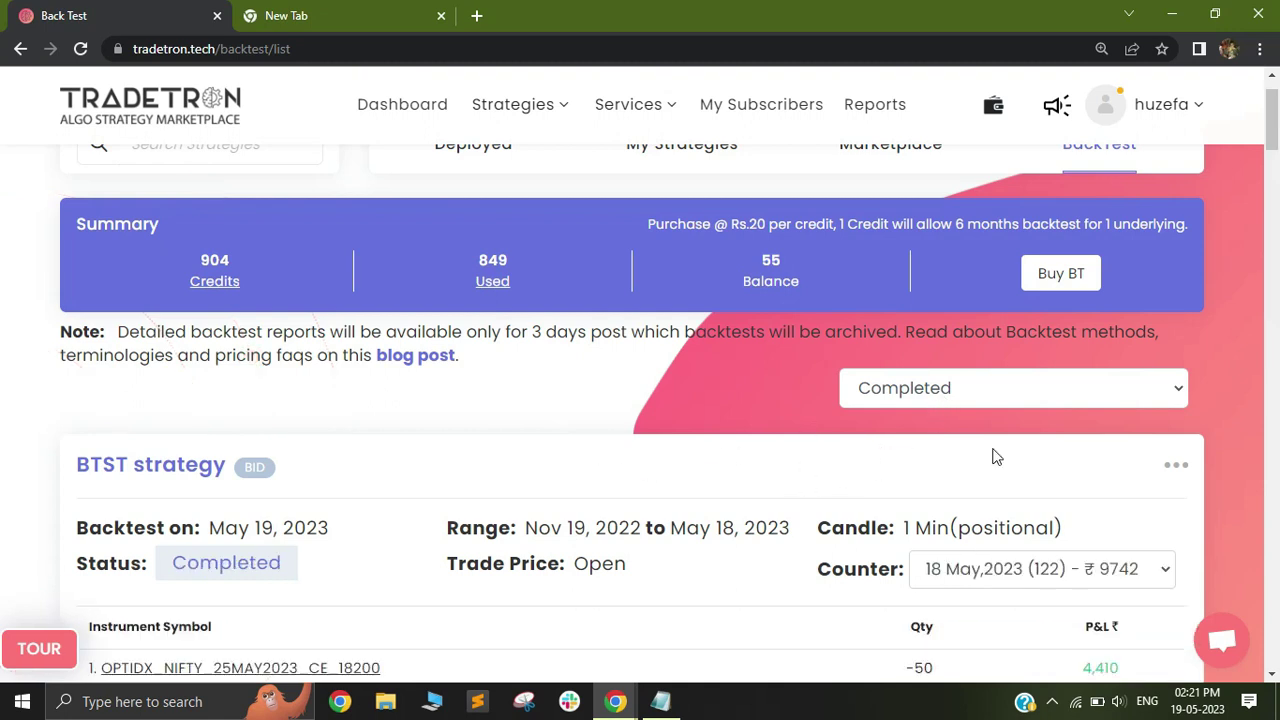
scroll(995, 456, down, 3)
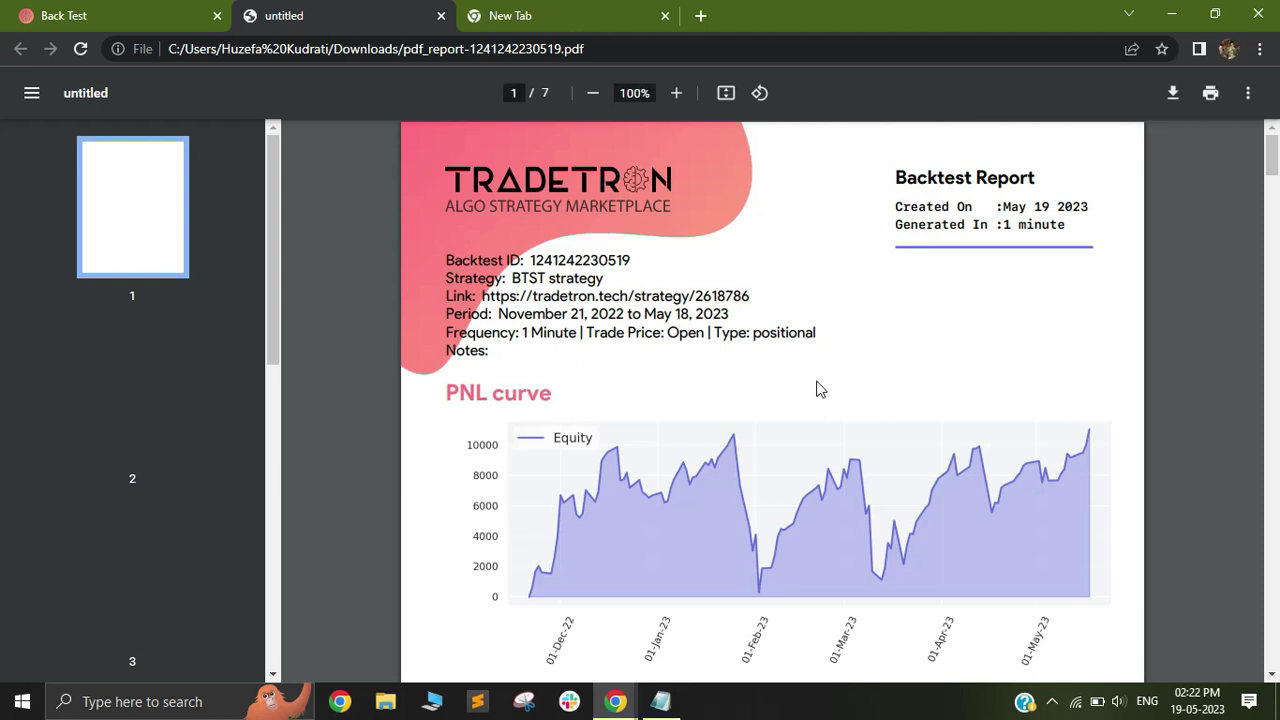
Step: Read the report from the PNL curve and Daily Summary (Monday max loss -2.91) to page 4's histogram
scroll(818, 398, up, 5)
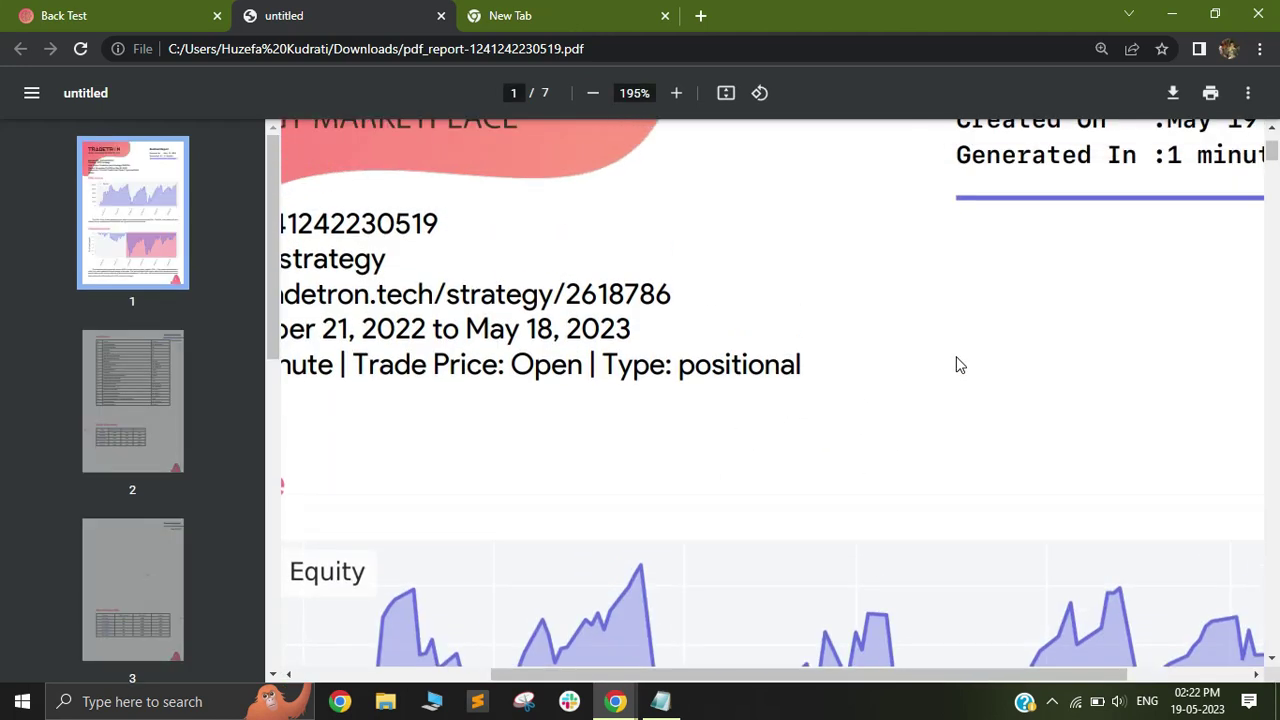
scroll(956, 365, down, 3)
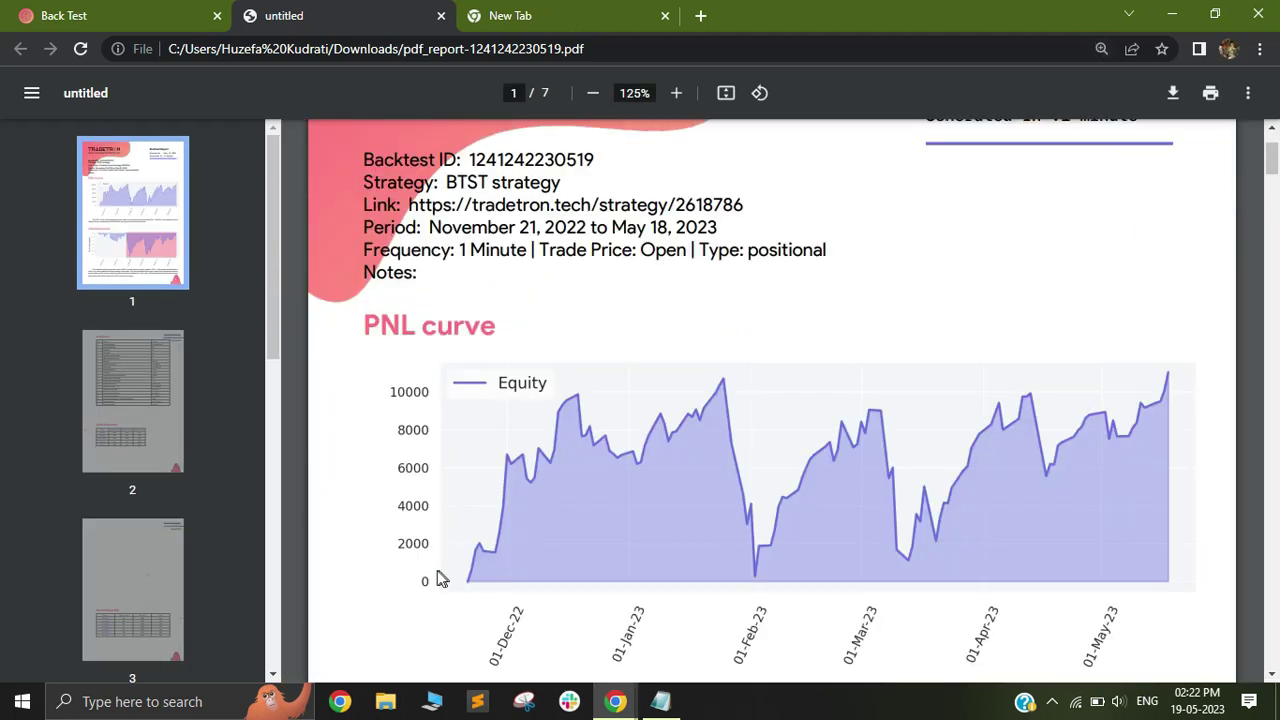
scroll(512, 378, down, 1)
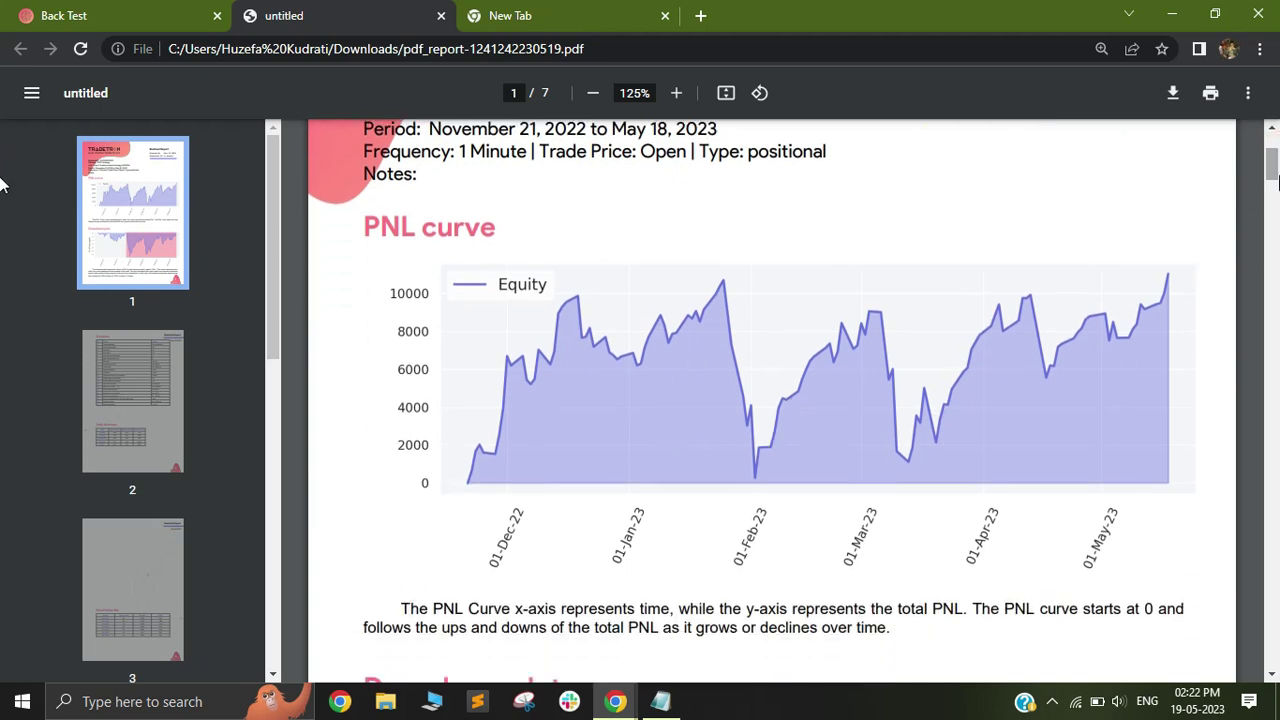
drag(1272, 175, 1272, 277)
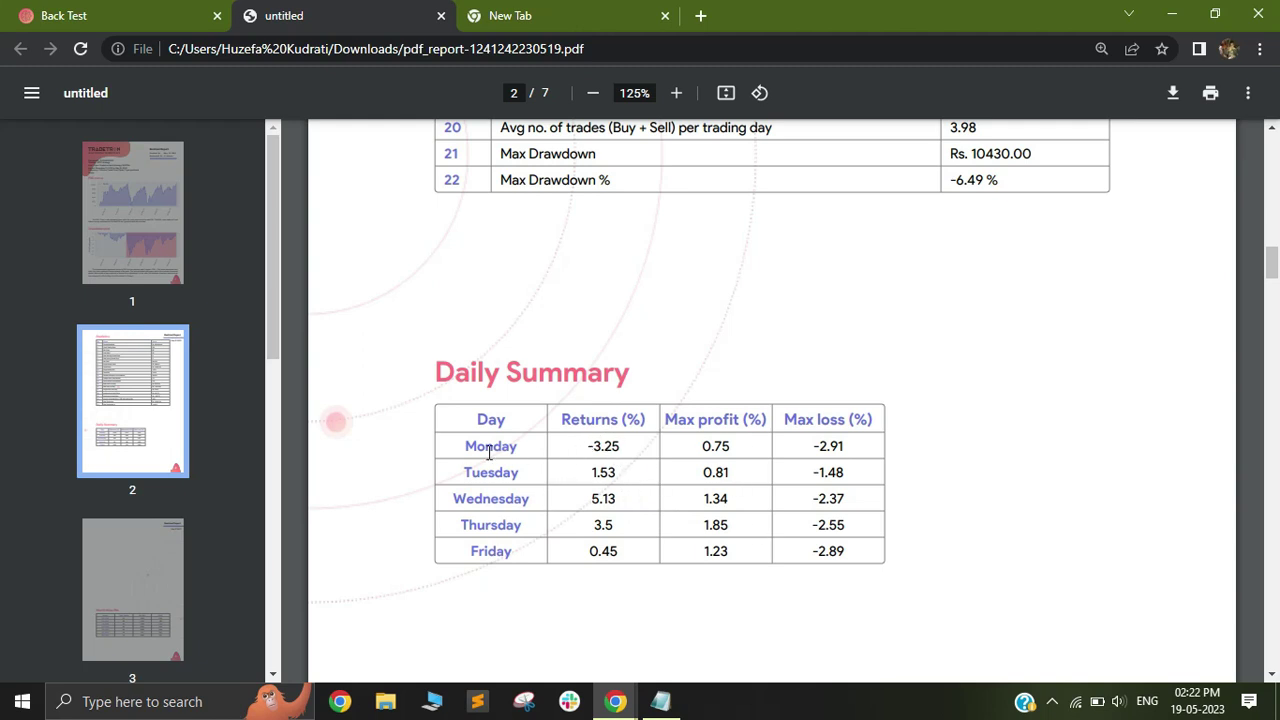
drag(807, 448, 848, 447)
click(838, 450)
drag(1274, 266, 1274, 360)
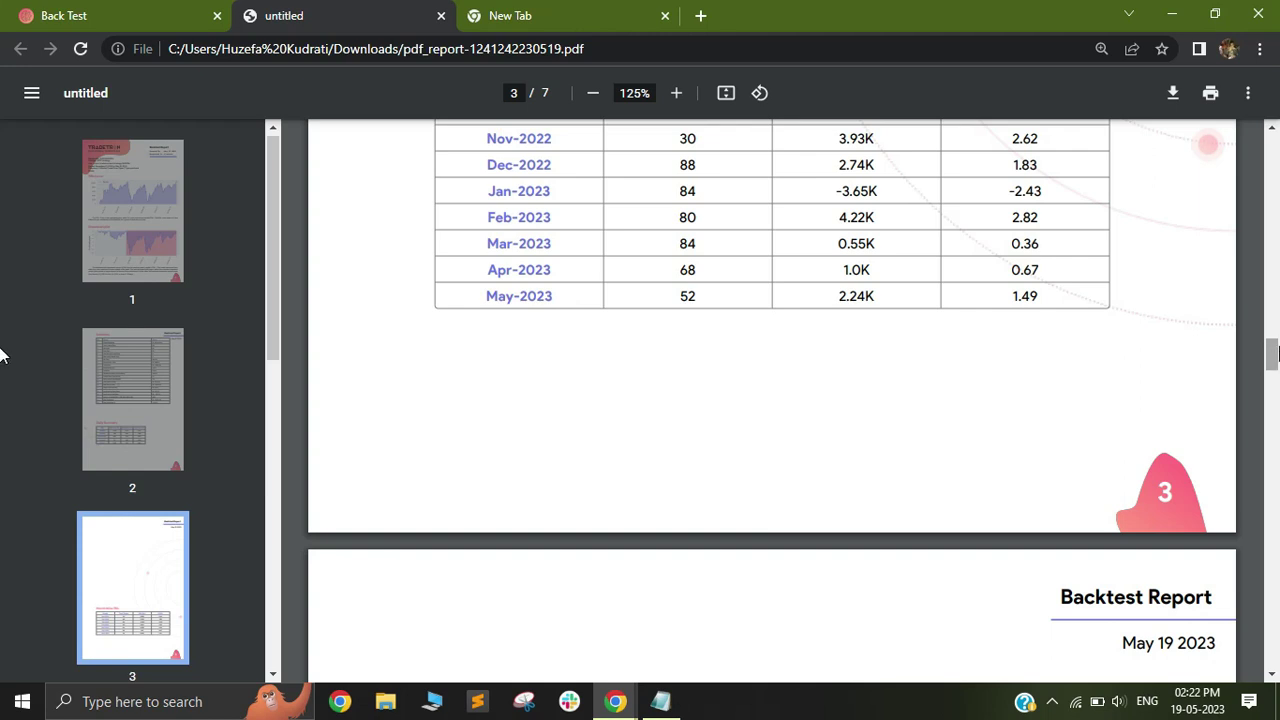
drag(1274, 353, 1274, 380)
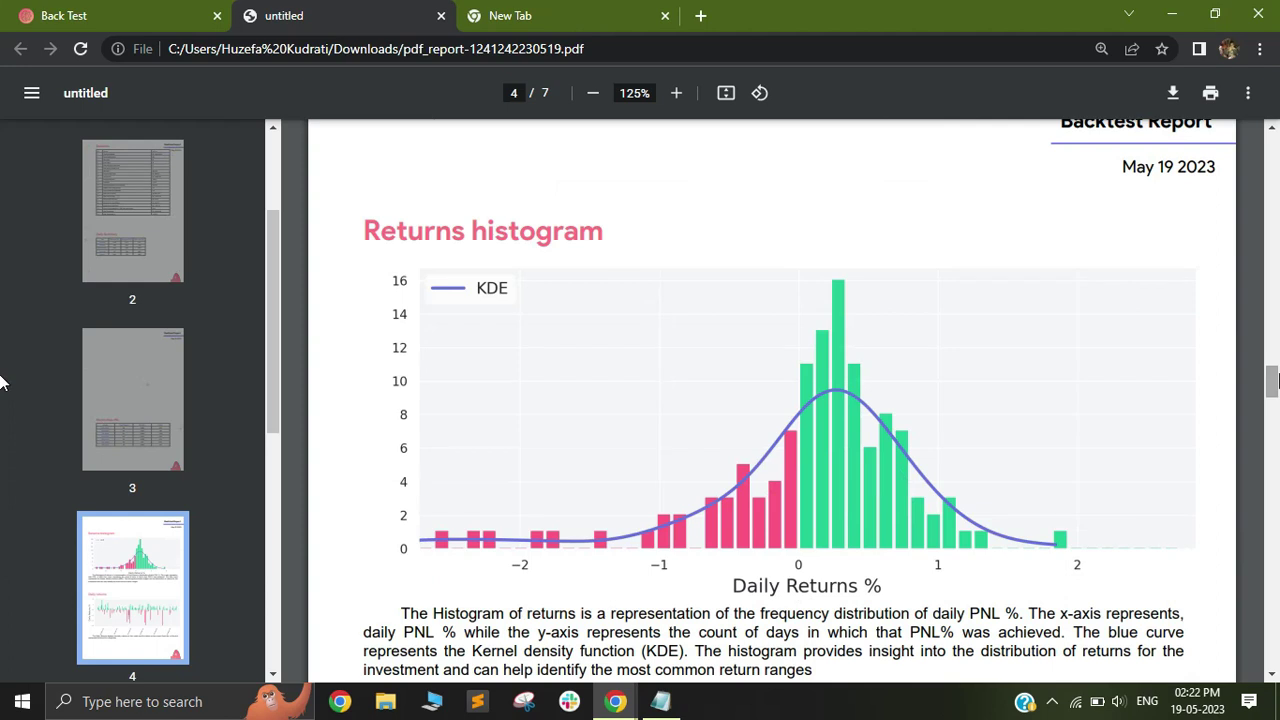